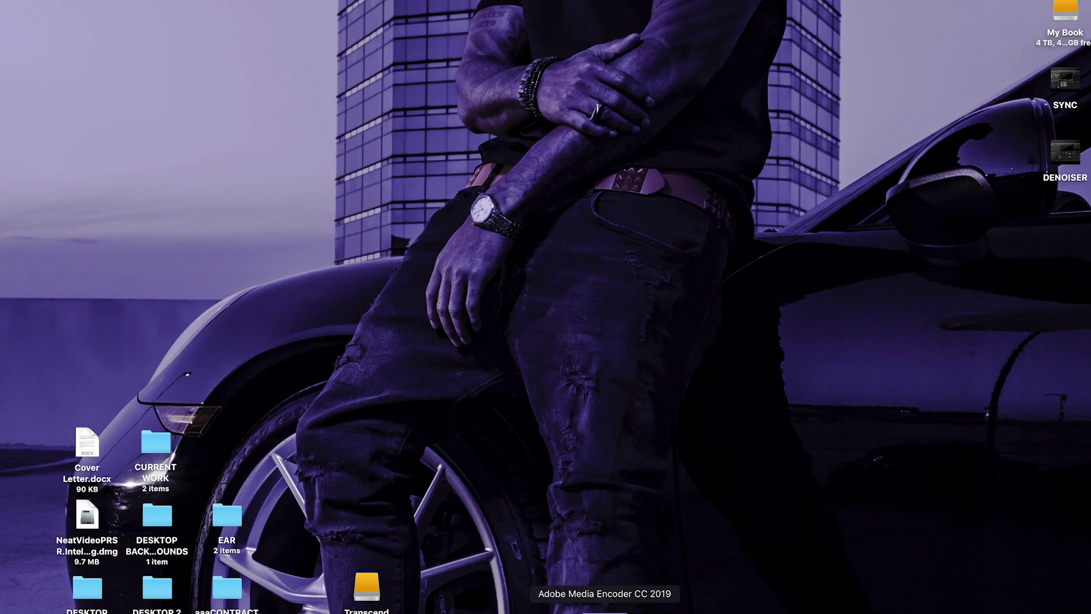
Step: Bring up Premiere Pro, hide track V10's FINAL COLOR layer, and show the Lumetri Scopes
click(602, 608)
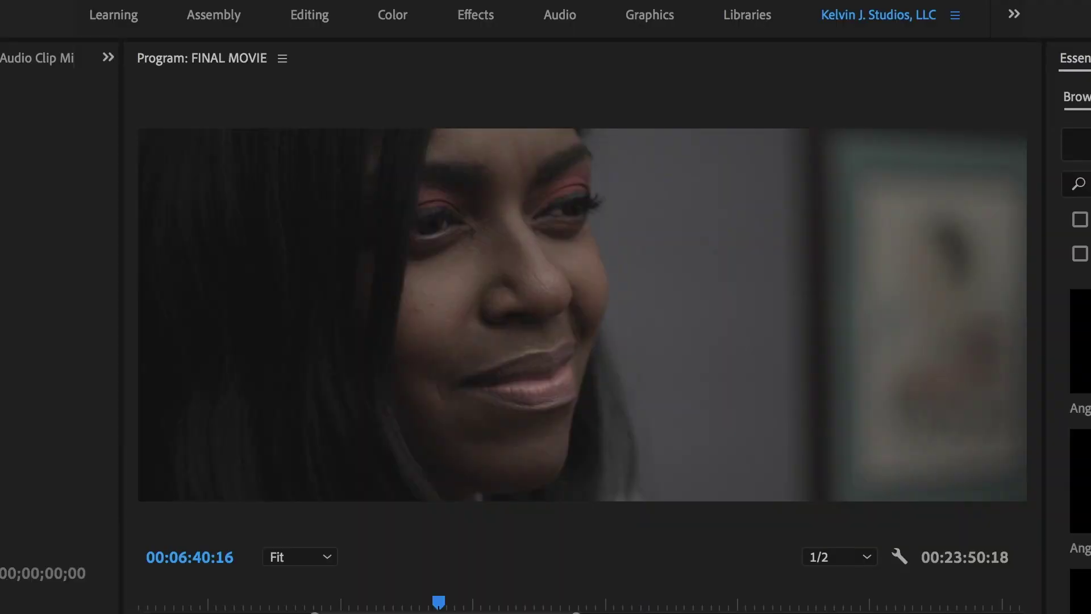
click(299, 482)
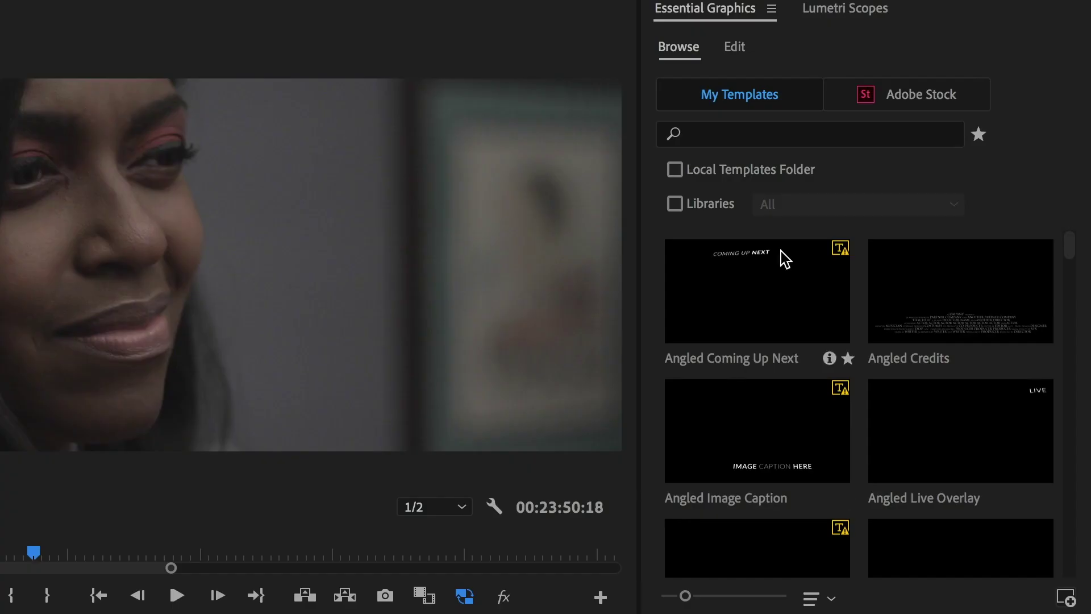
click(858, 8)
Step: Add a YUV vectorscope beside the RGB waveform and widen the scopes panel to fit both
click(898, 605)
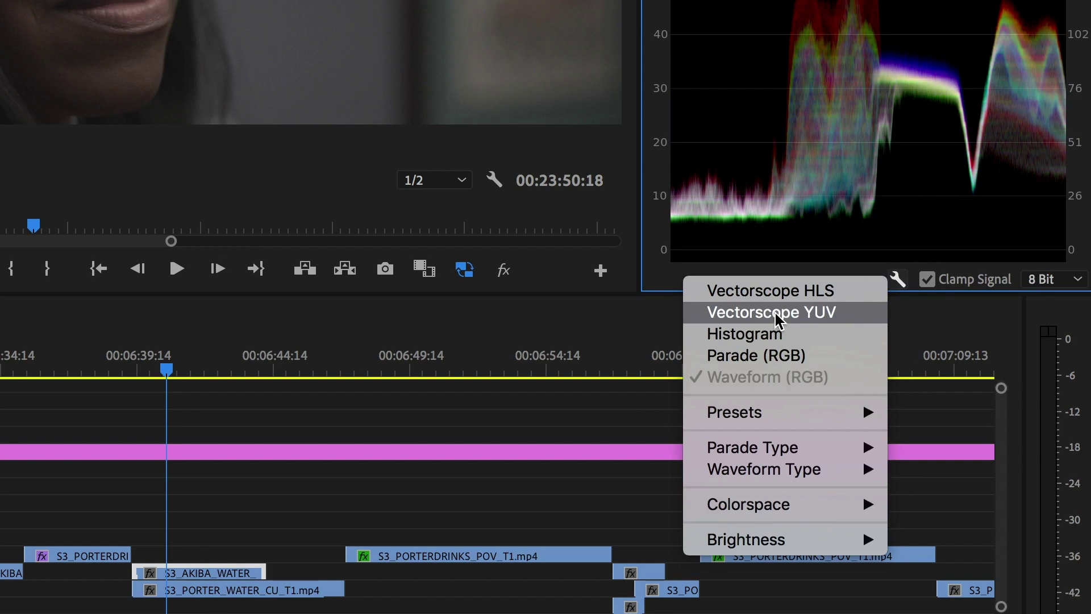
click(774, 311)
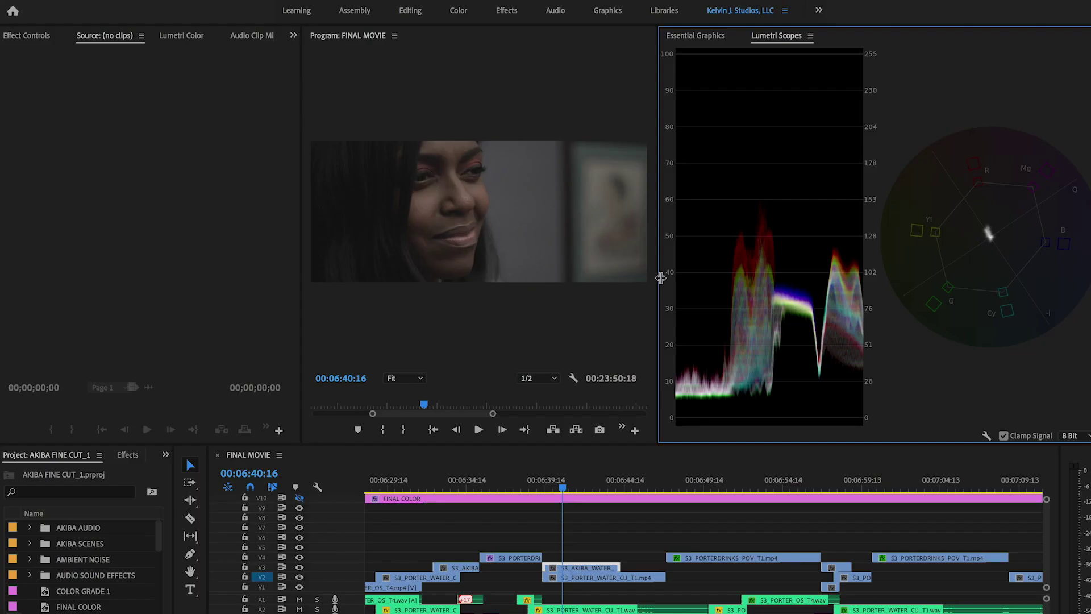
drag(330, 426, 822, 268)
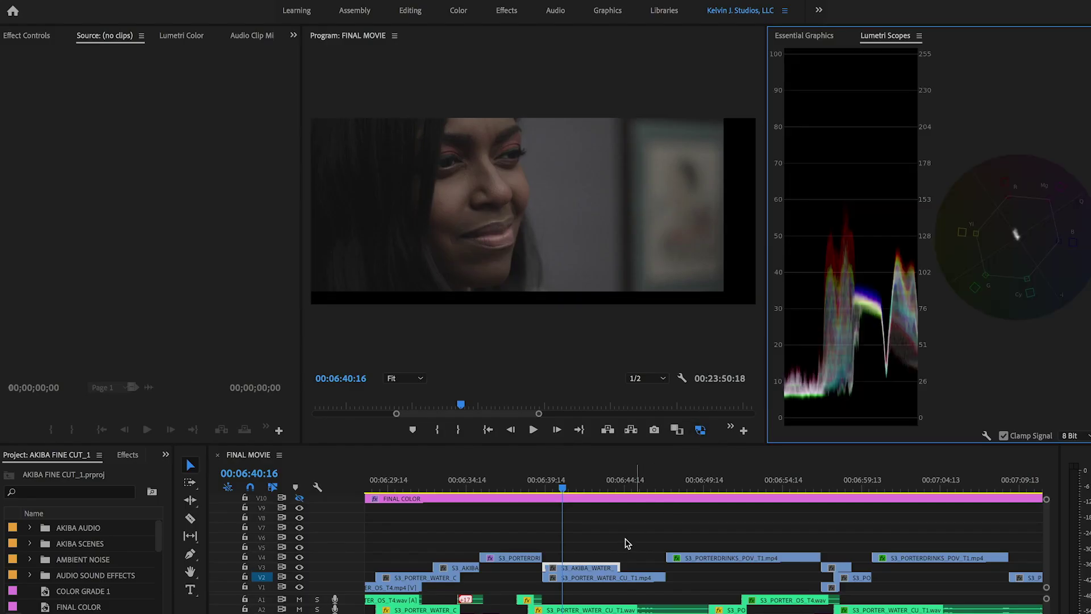
click(182, 38)
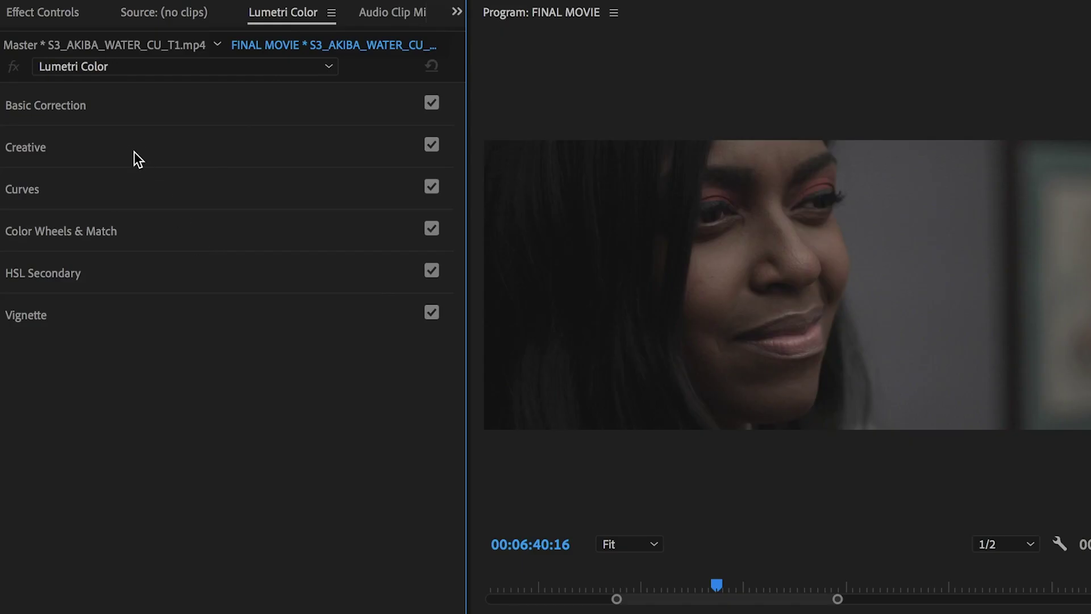
Step: Expand the Creative section and set Sharpen to 20
click(83, 123)
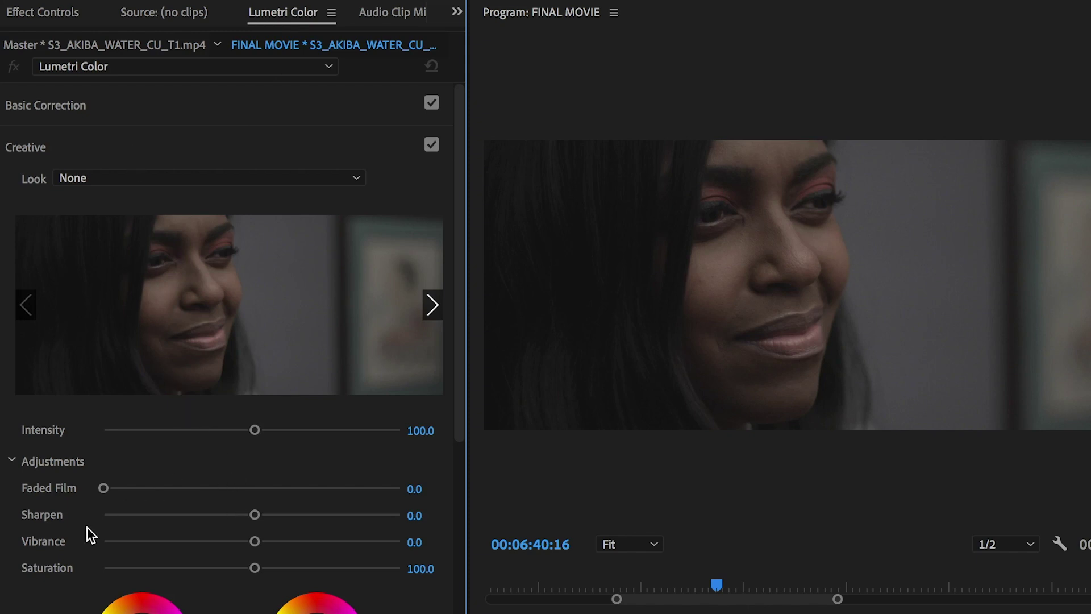
scroll(87, 527, down, 1)
click(416, 494)
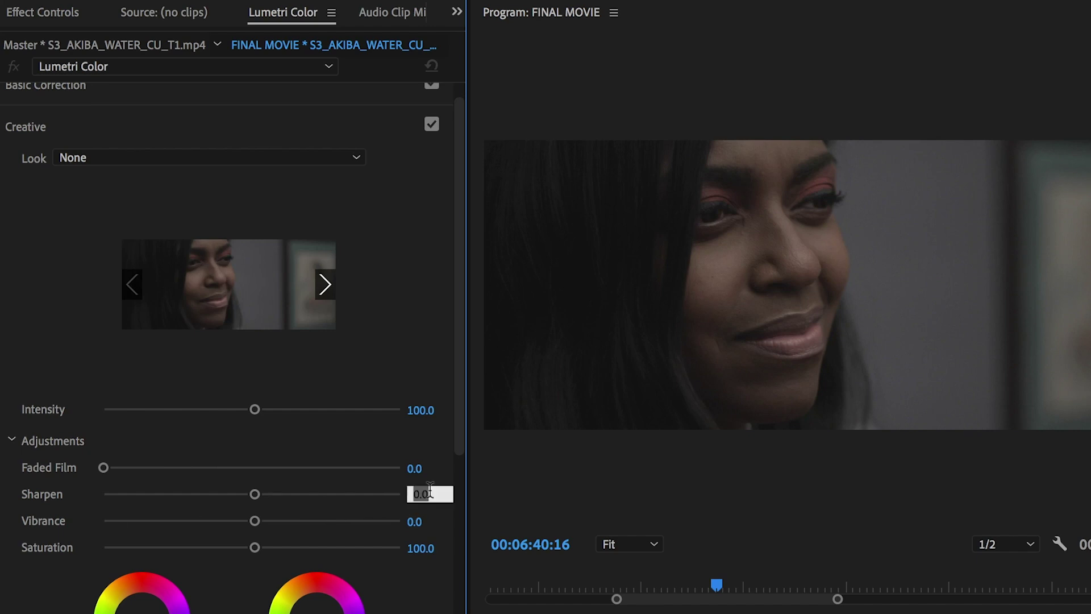
text(20)
key(Return)
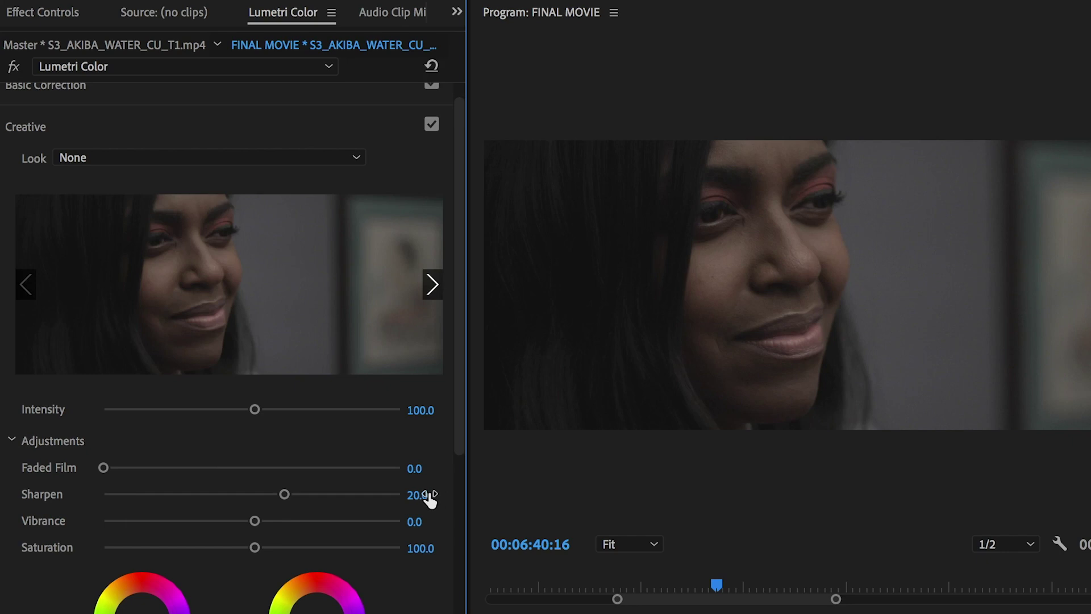
Step: Try the CineSpace2383sRGB6bit and Fuji ETERNA 250D Fuji 3510 looks, then set Look back to None
click(333, 158)
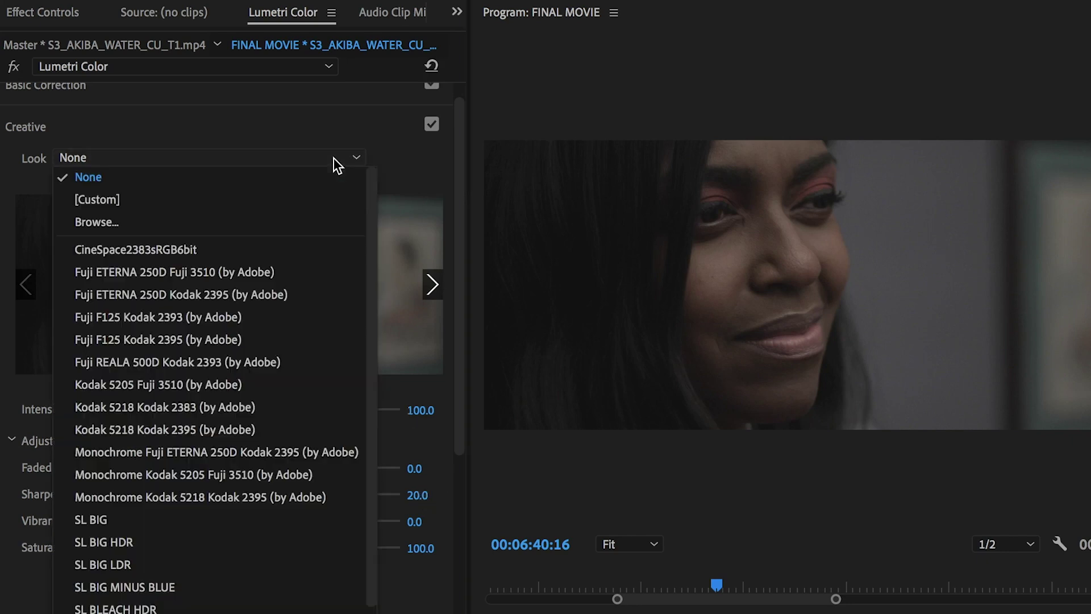
click(296, 247)
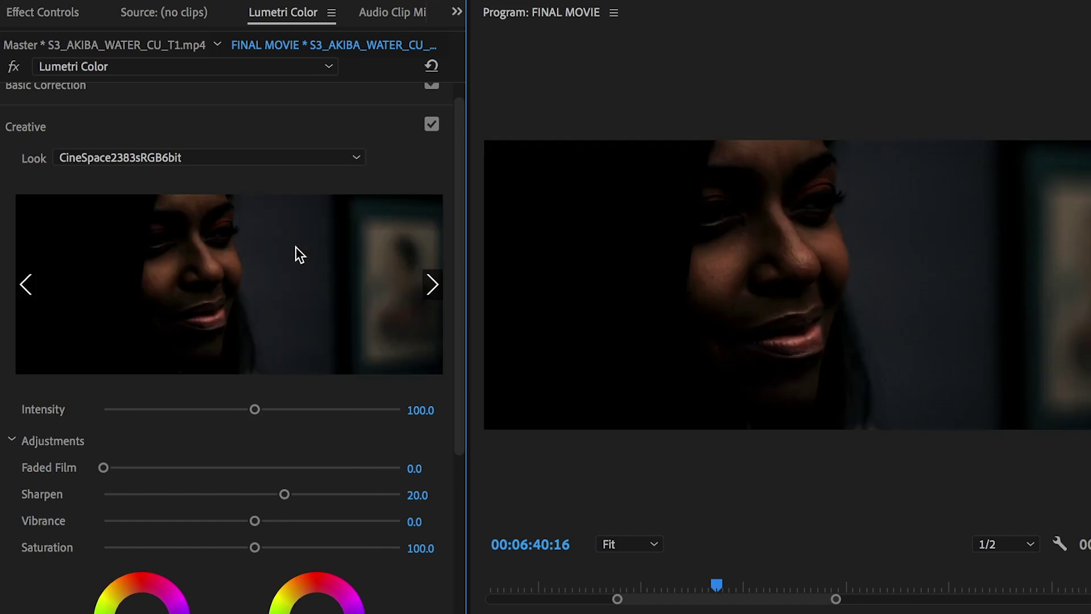
click(430, 285)
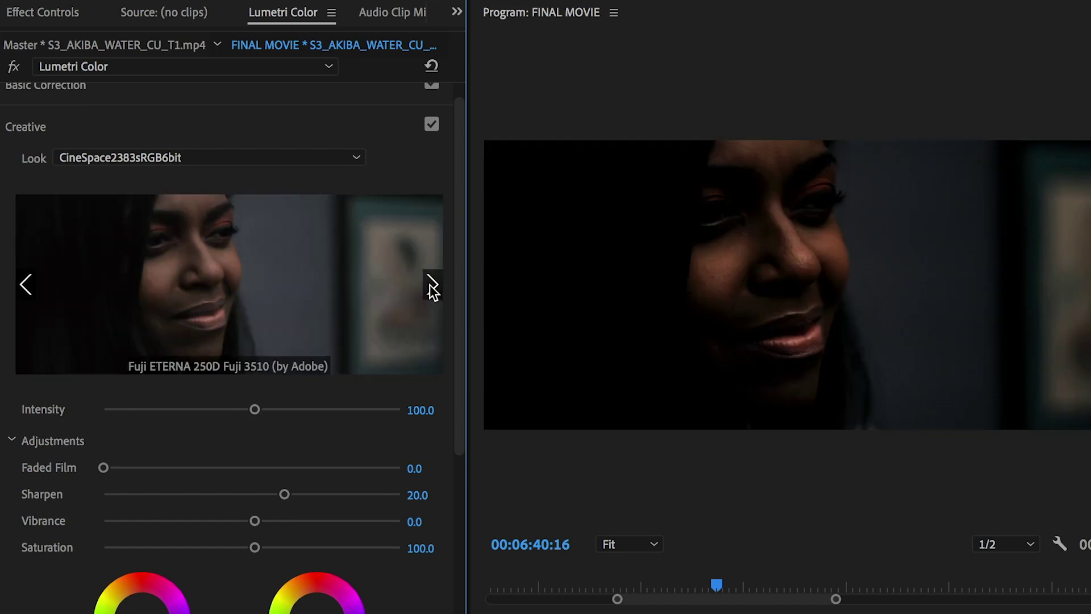
click(339, 290)
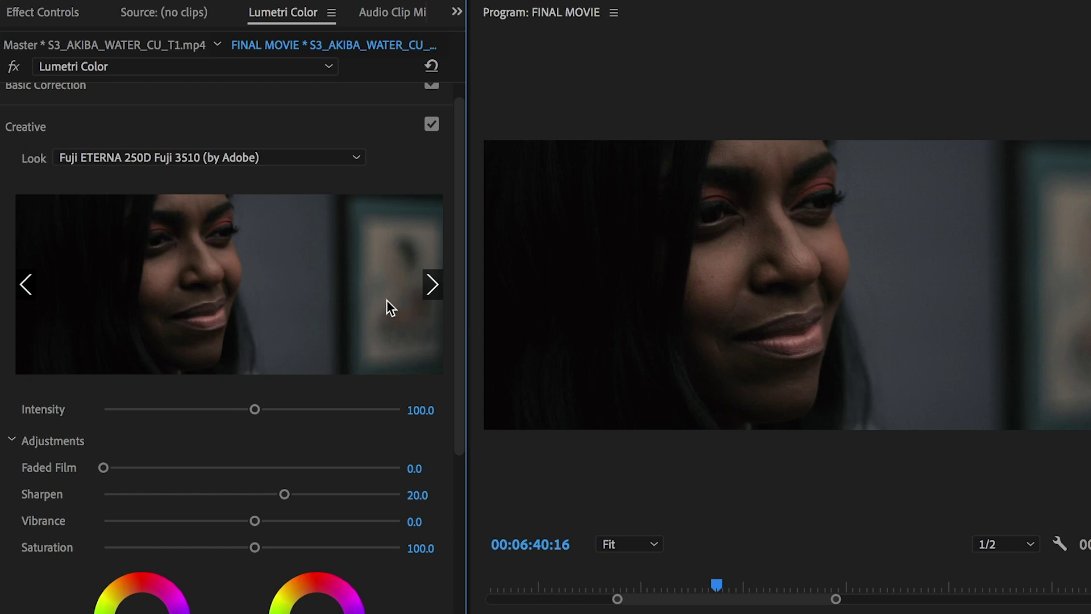
click(311, 159)
scroll(209, 311, up, 3)
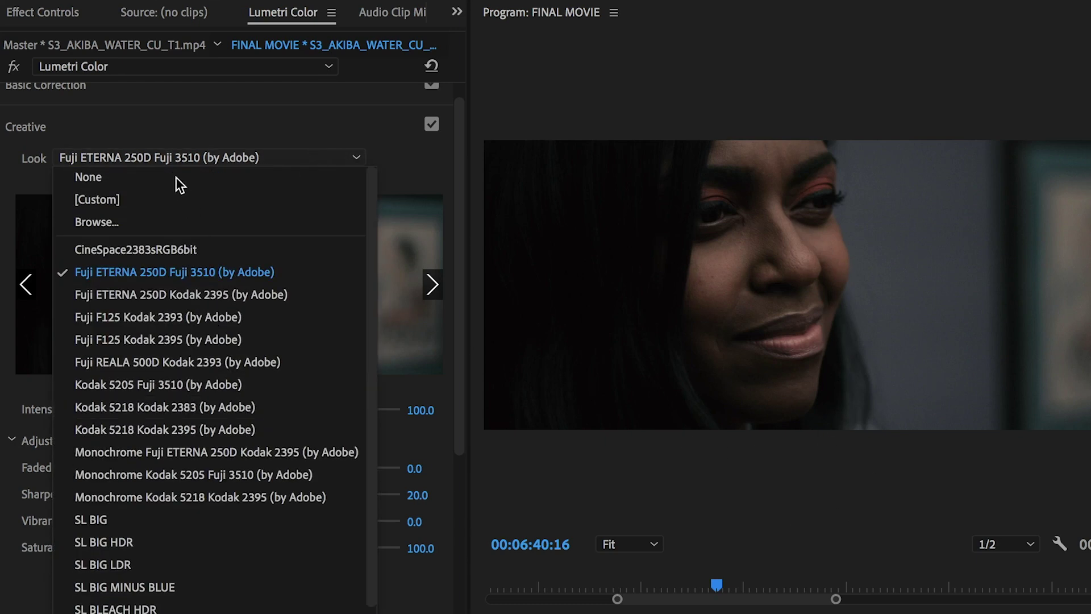
click(169, 179)
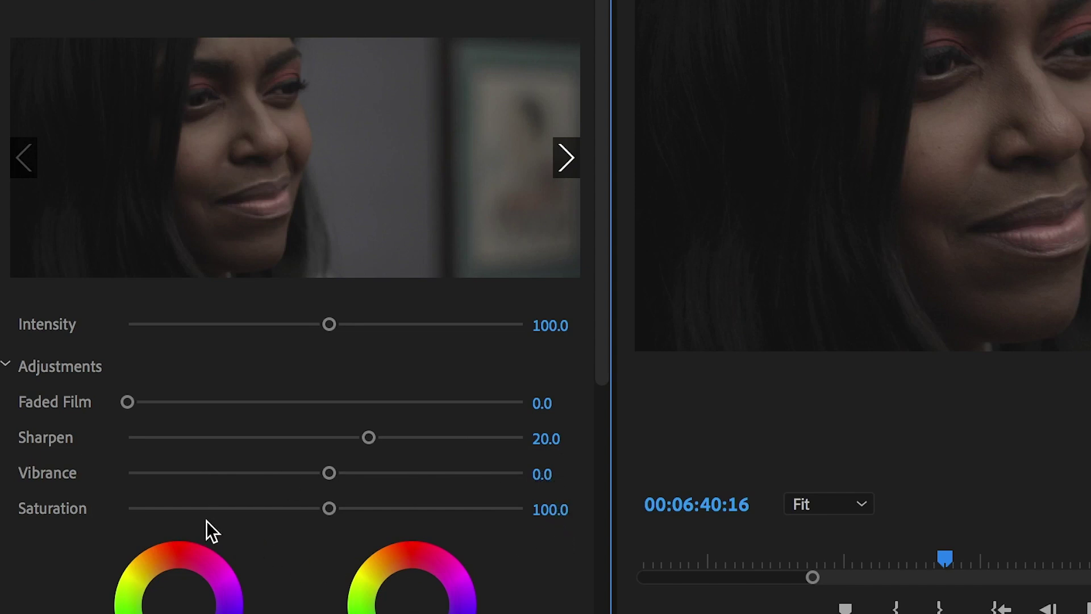
Step: Set the Creative Saturation to 140
click(550, 515)
text(140)
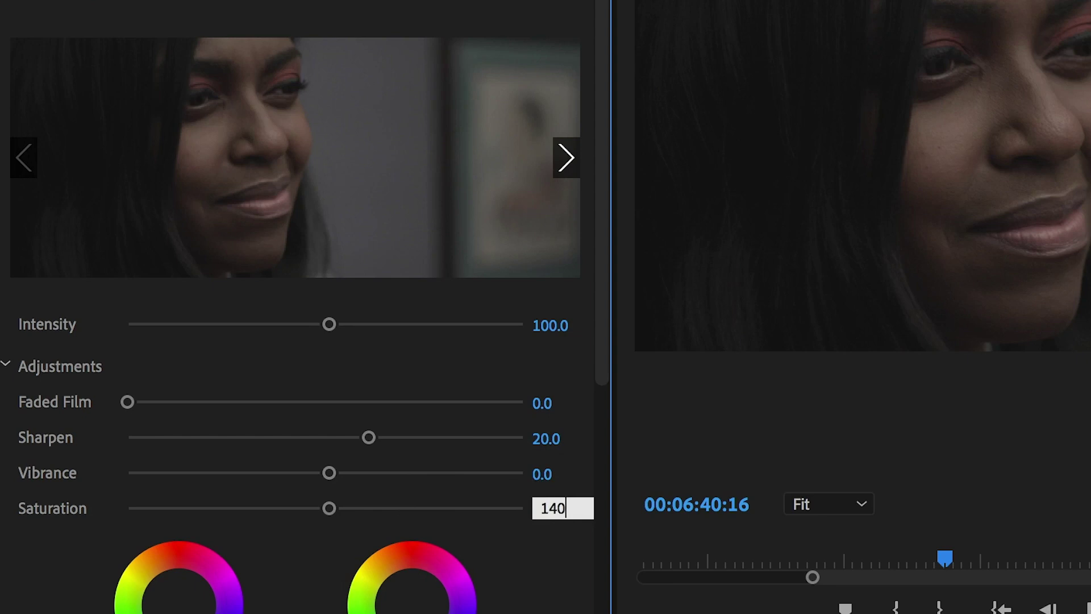
key(Return)
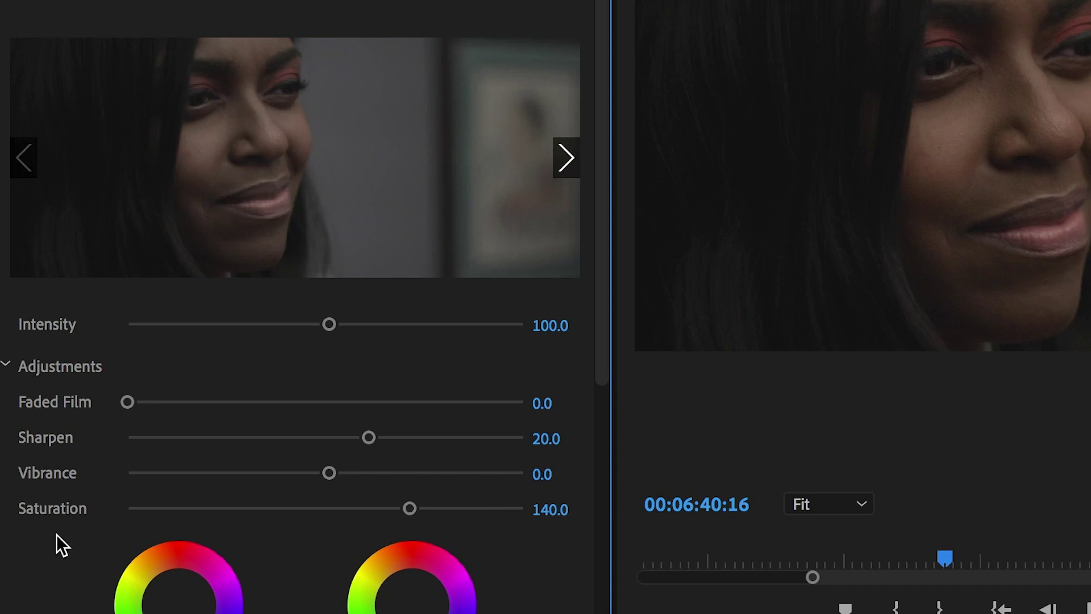
scroll(56, 534, down, 7)
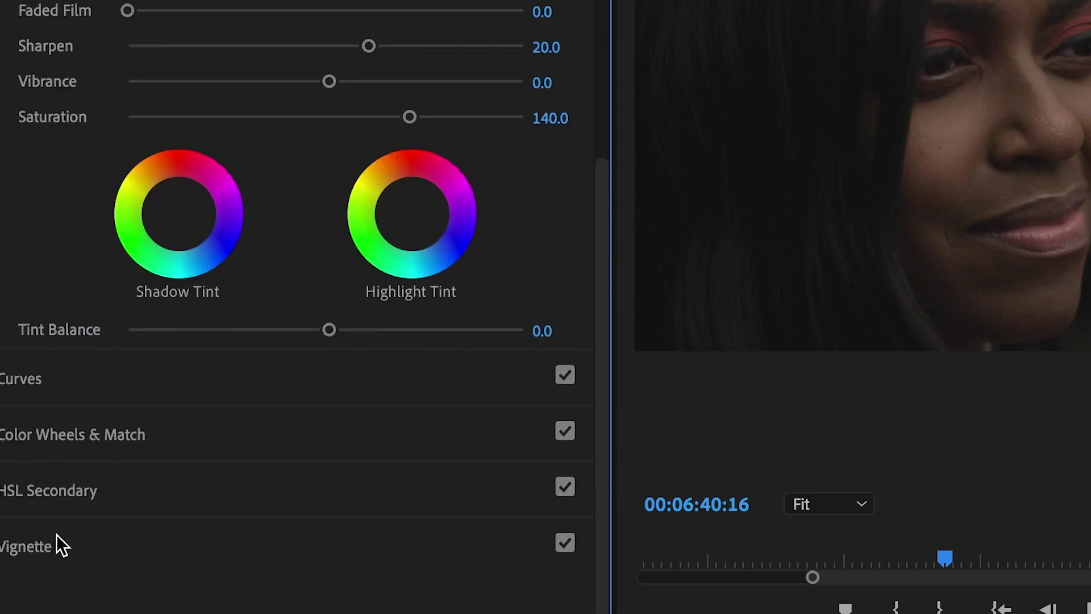
Step: Add shadow, midtone and highlight points to the RGB master curve and shape a gentle S-curve
click(169, 389)
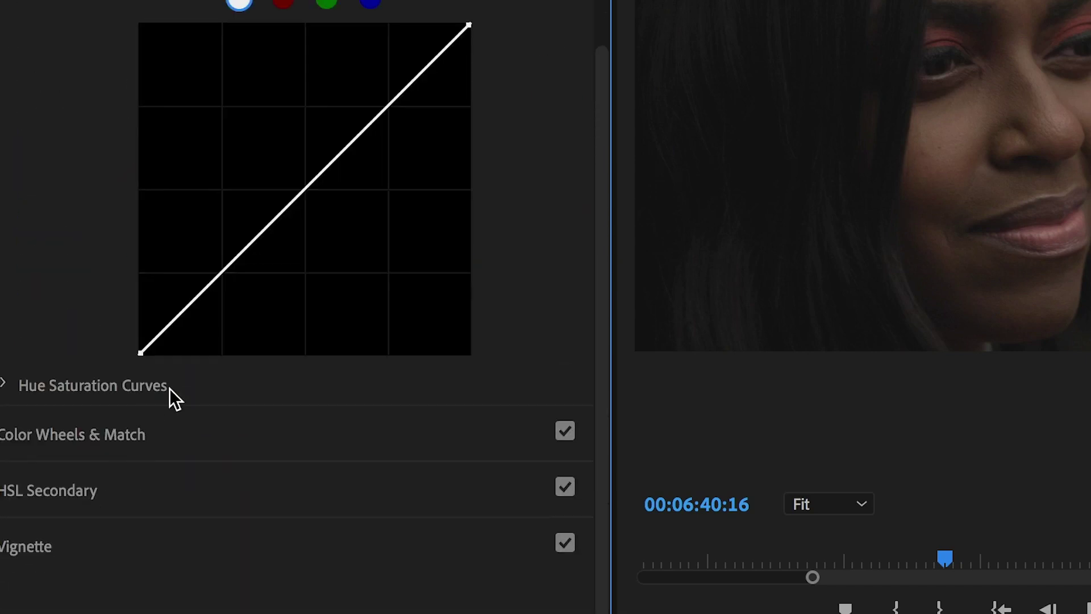
click(219, 274)
click(304, 191)
click(385, 108)
drag(220, 273, 226, 283)
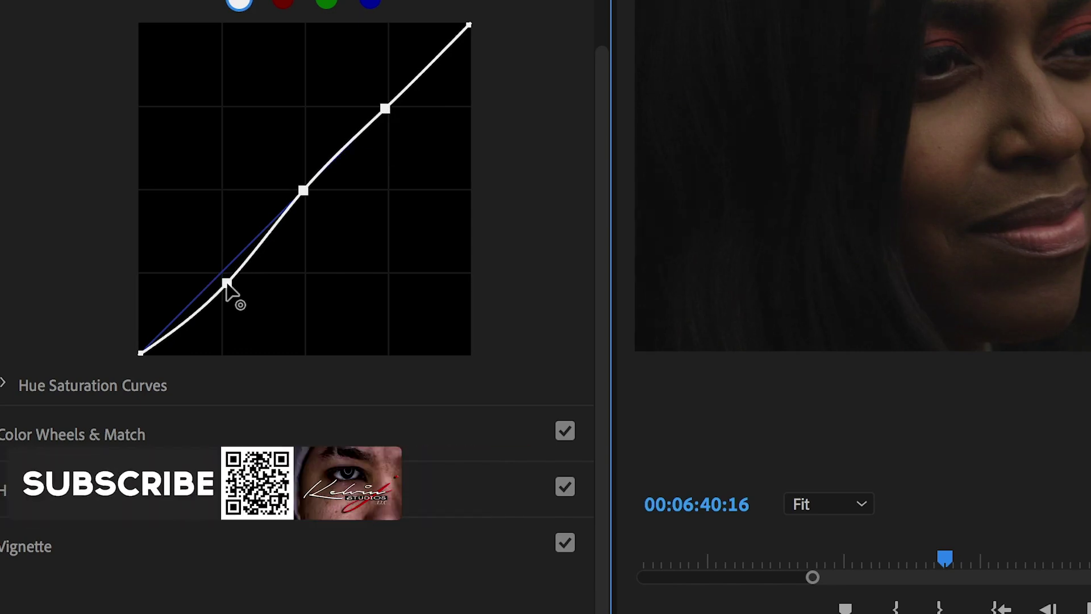
drag(226, 284, 226, 282)
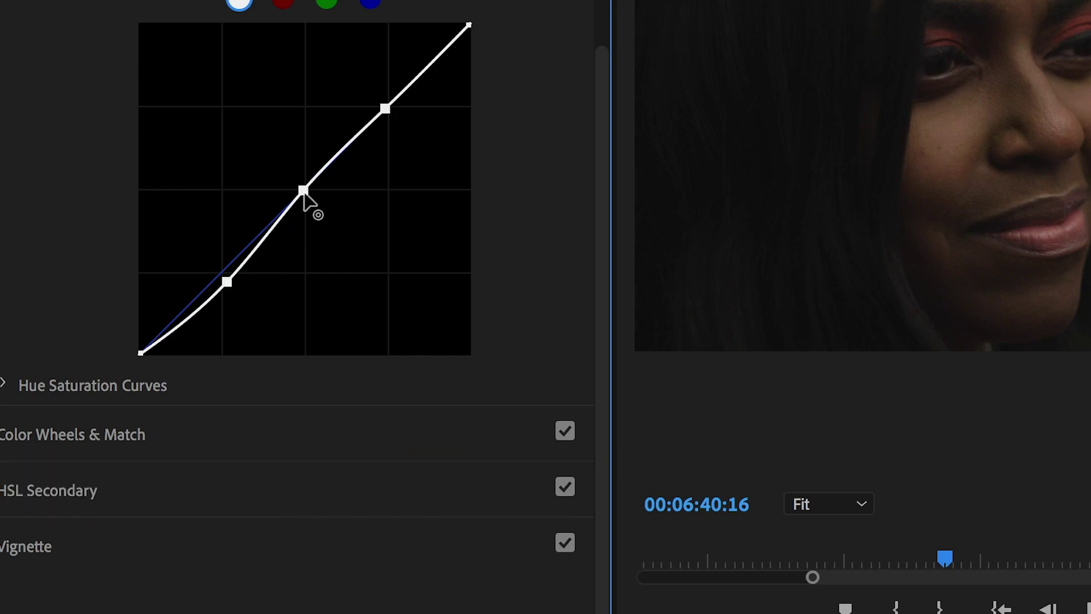
drag(304, 192, 306, 194)
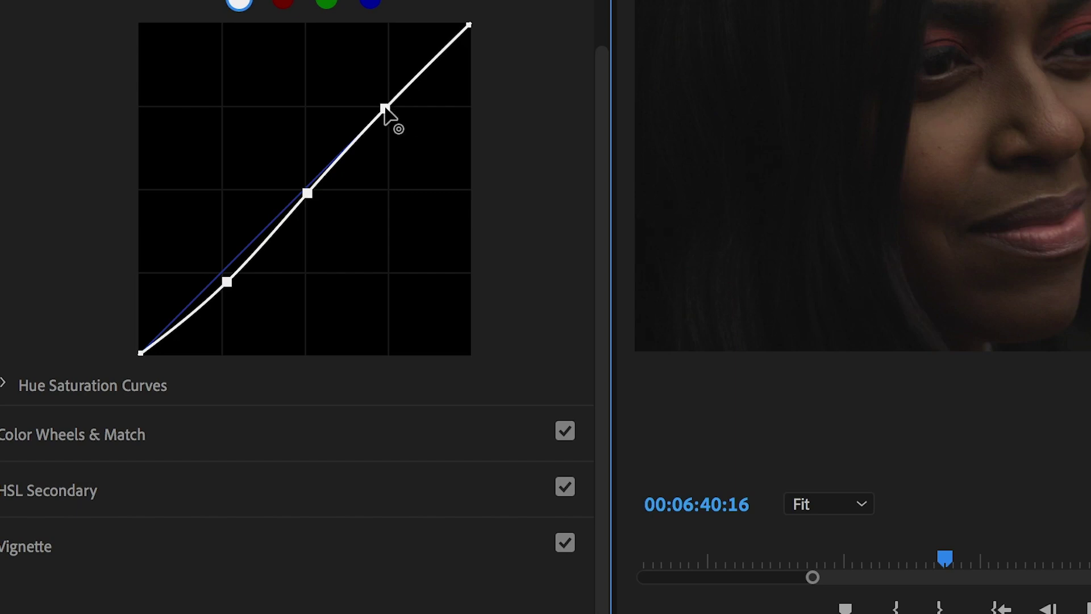
drag(383, 107, 381, 100)
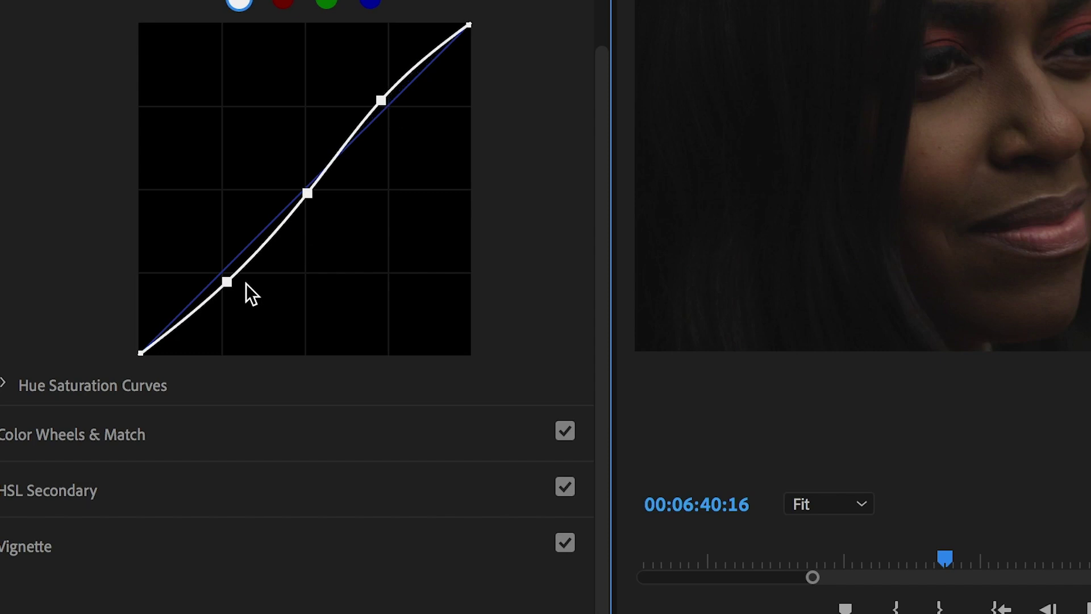
drag(228, 283, 231, 283)
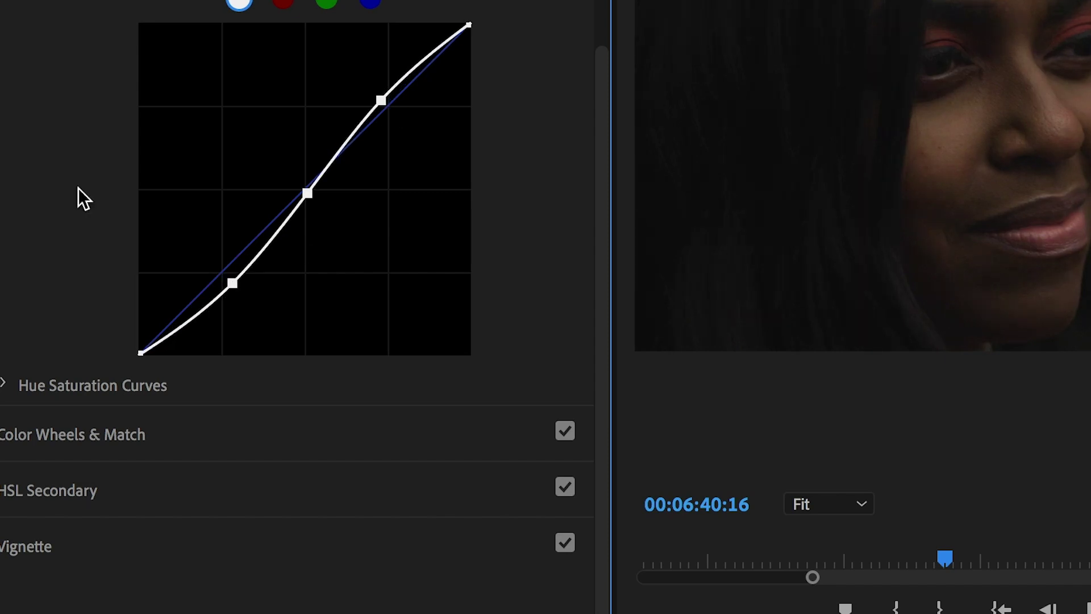
scroll(39, 142, up, 2)
Step: Collapse Curves and expand the Color Wheels & Match section
click(23, 3)
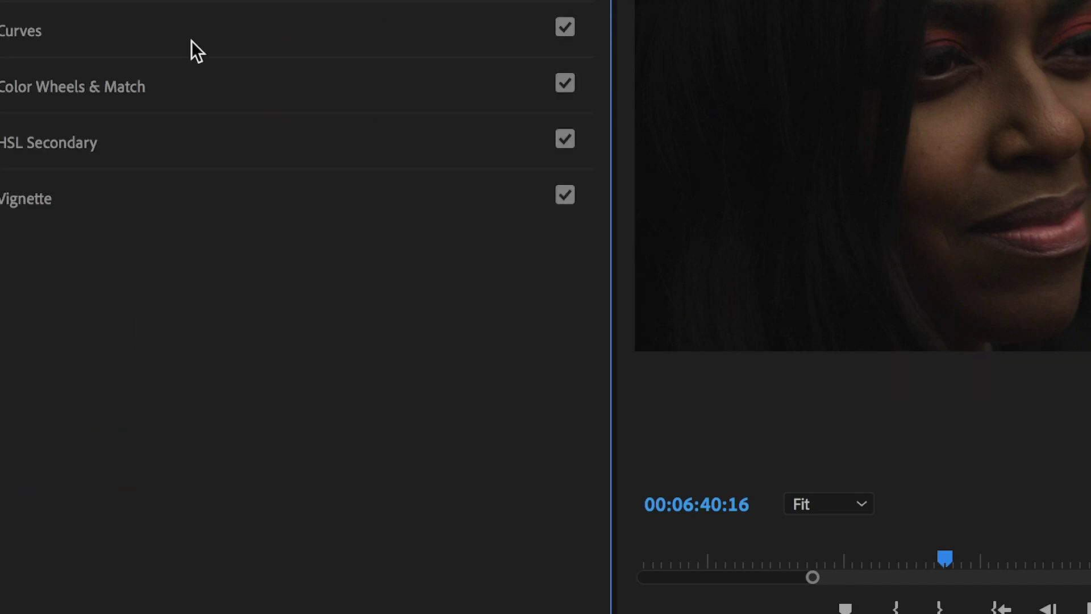
click(199, 88)
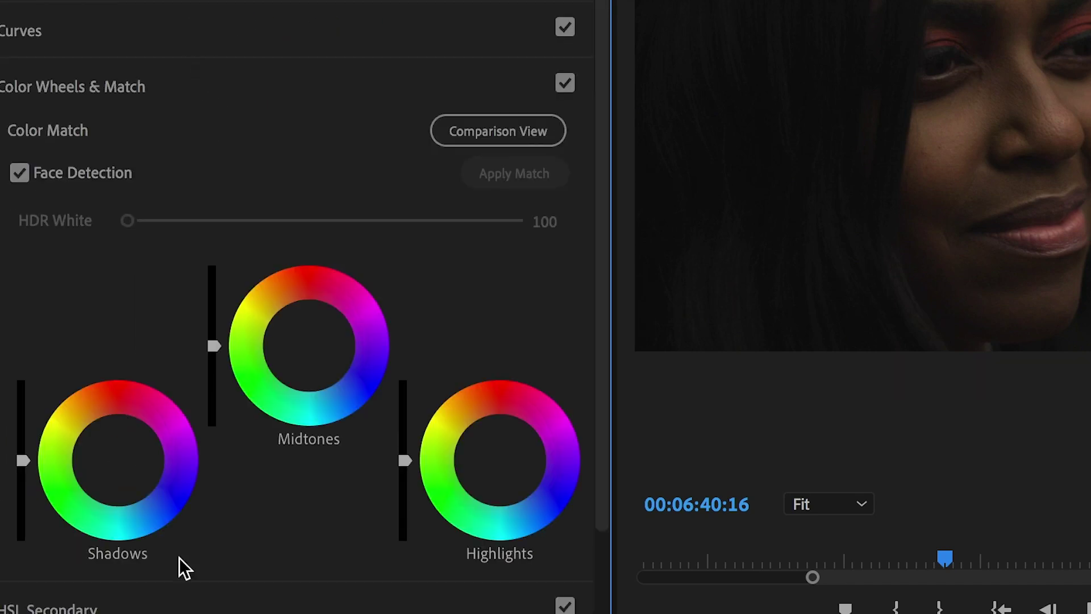
scroll(53, 563, down, 2)
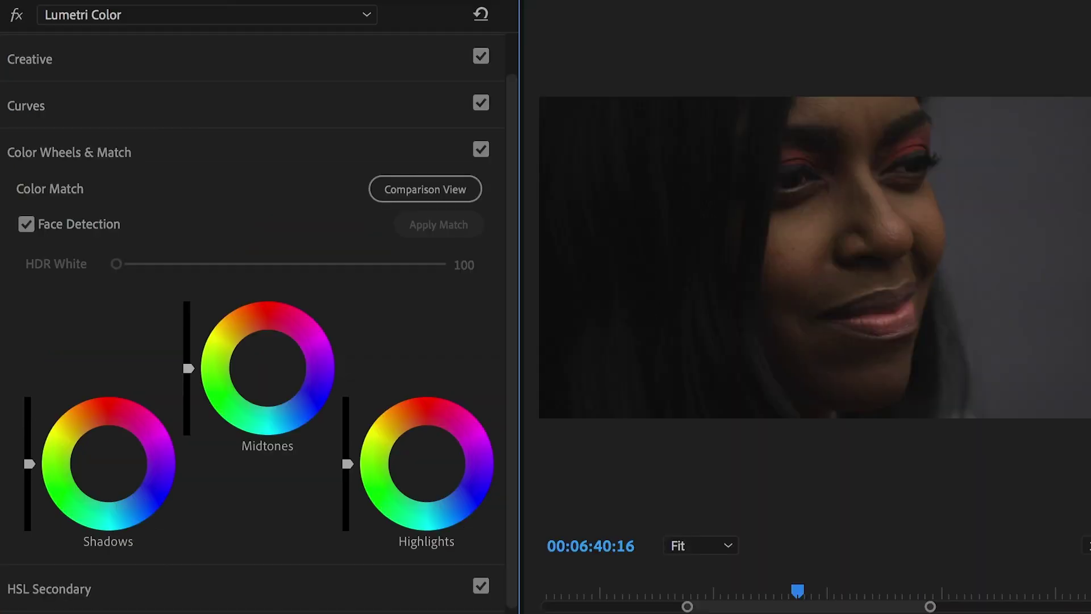
click(168, 59)
click(134, 61)
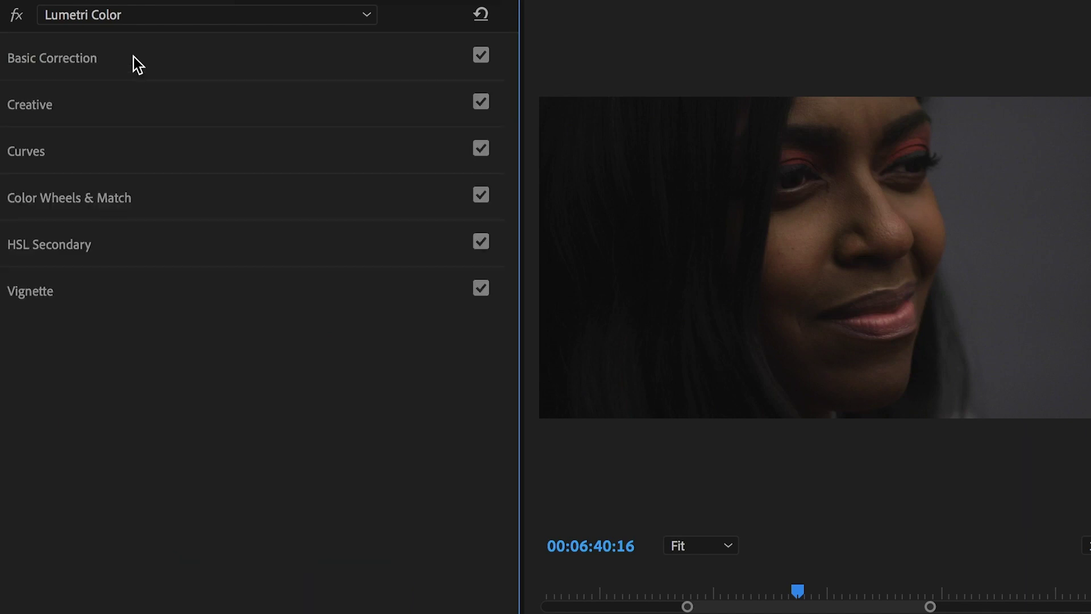
click(196, 48)
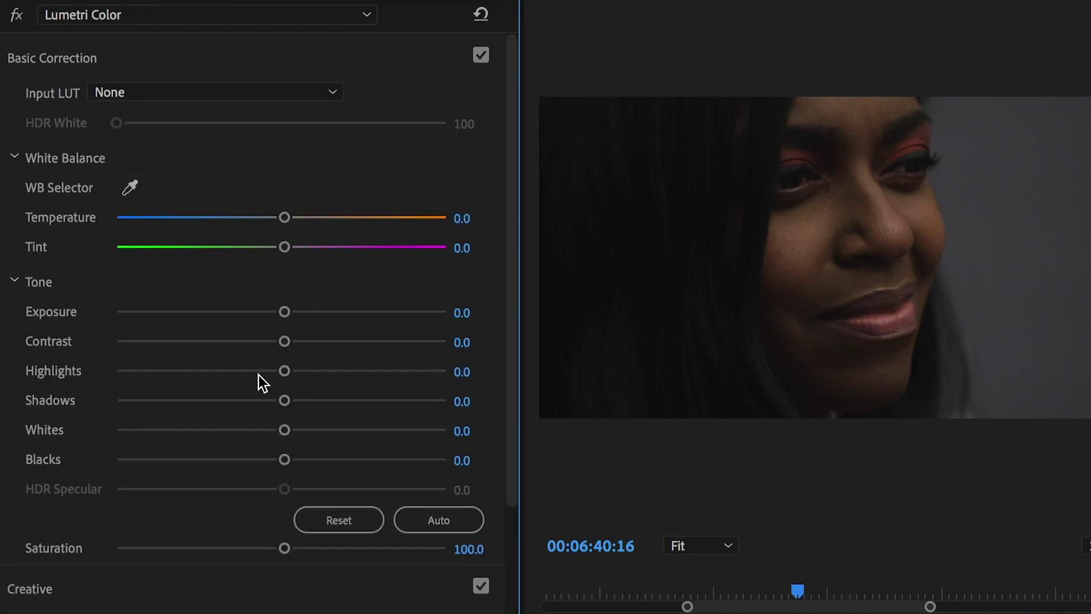
click(147, 48)
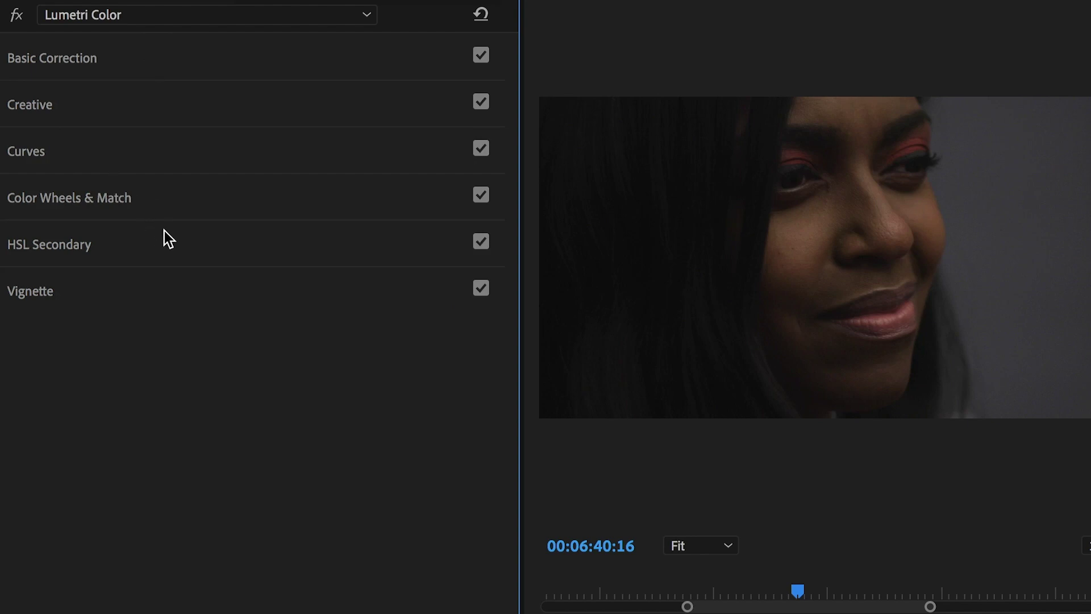
click(180, 205)
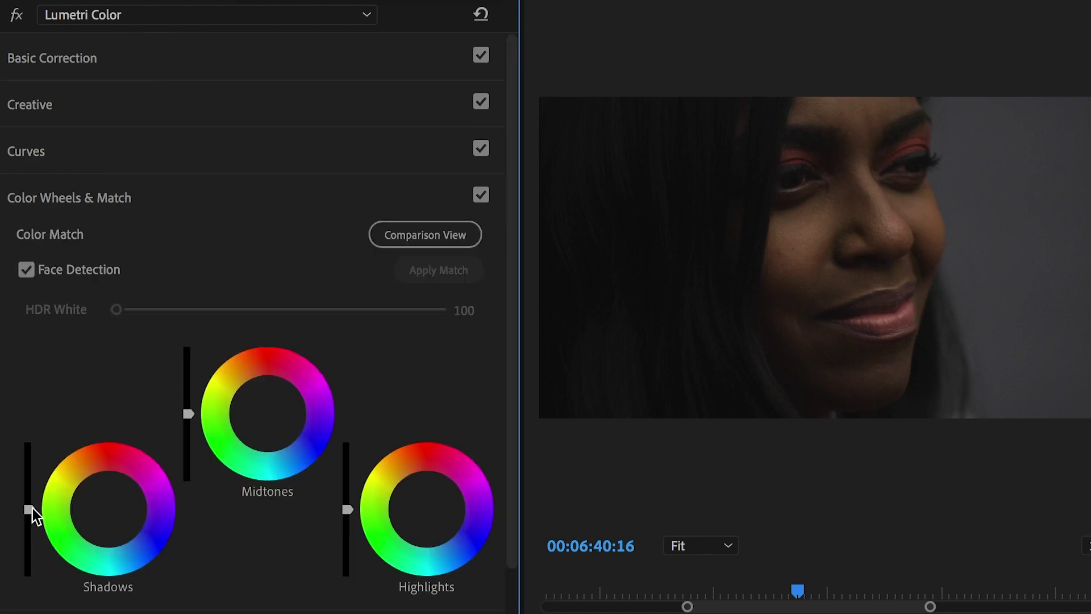
Step: Lower the Shadows slider slightly, nudge the Midtones brightness, and save the project
drag(29, 509, 29, 528)
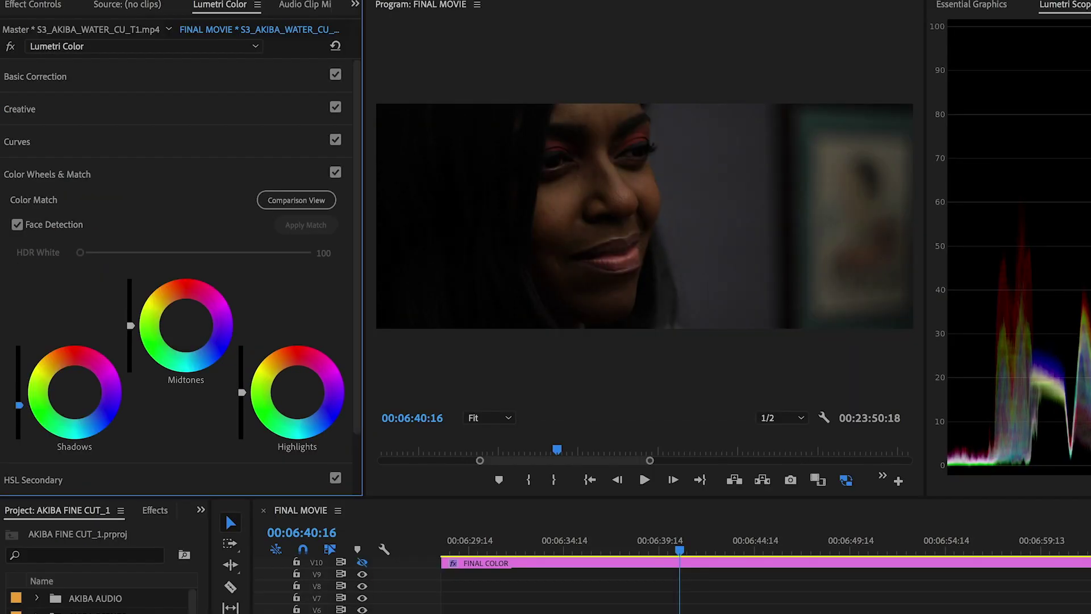
drag(19, 405, 20, 393)
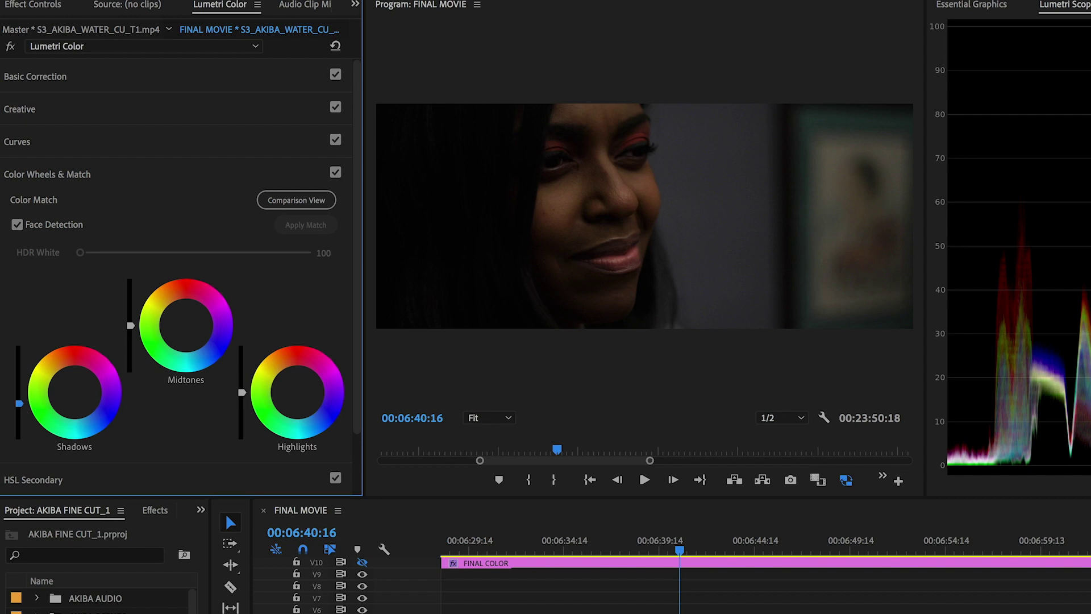
drag(19, 405, 18, 399)
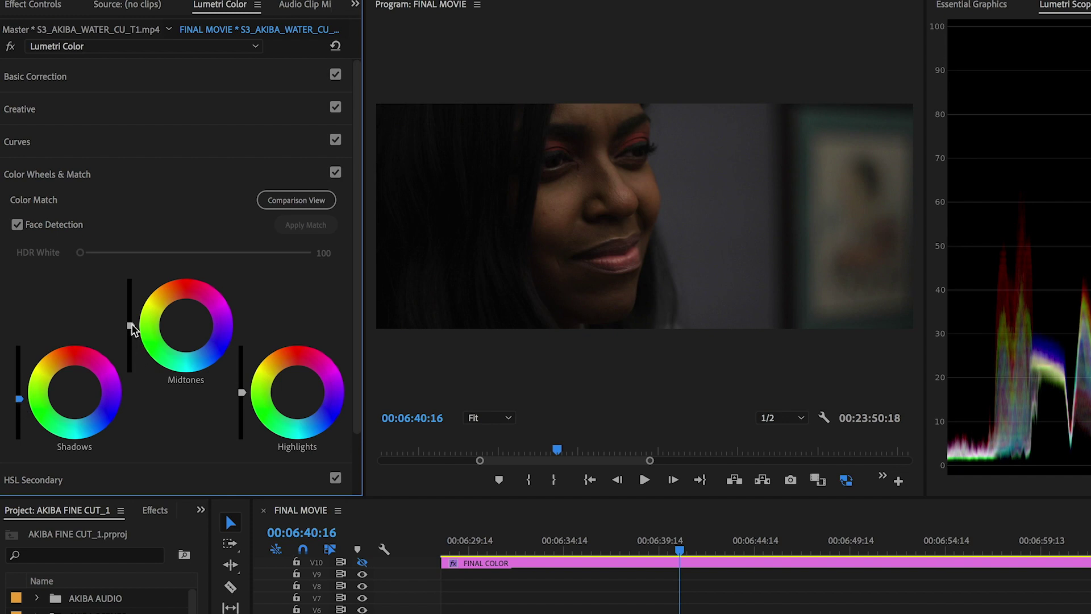
drag(131, 328, 131, 321)
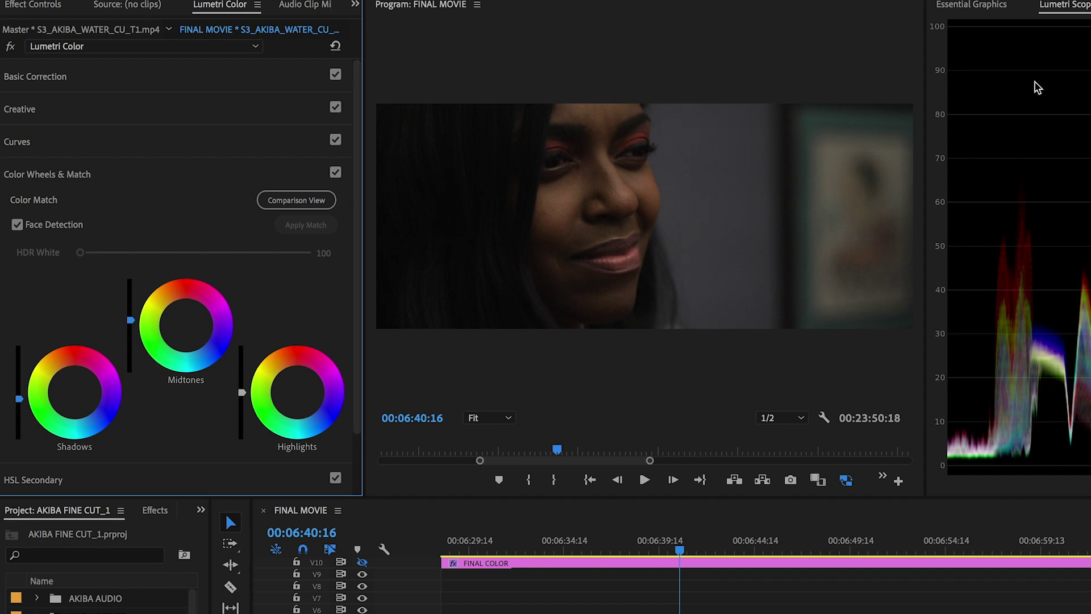
key(ctrl+s)
click(156, 176)
Step: Give the vignette a -3.0 Amount, wider Midpoint and more Feather, comparing it on and off
click(143, 236)
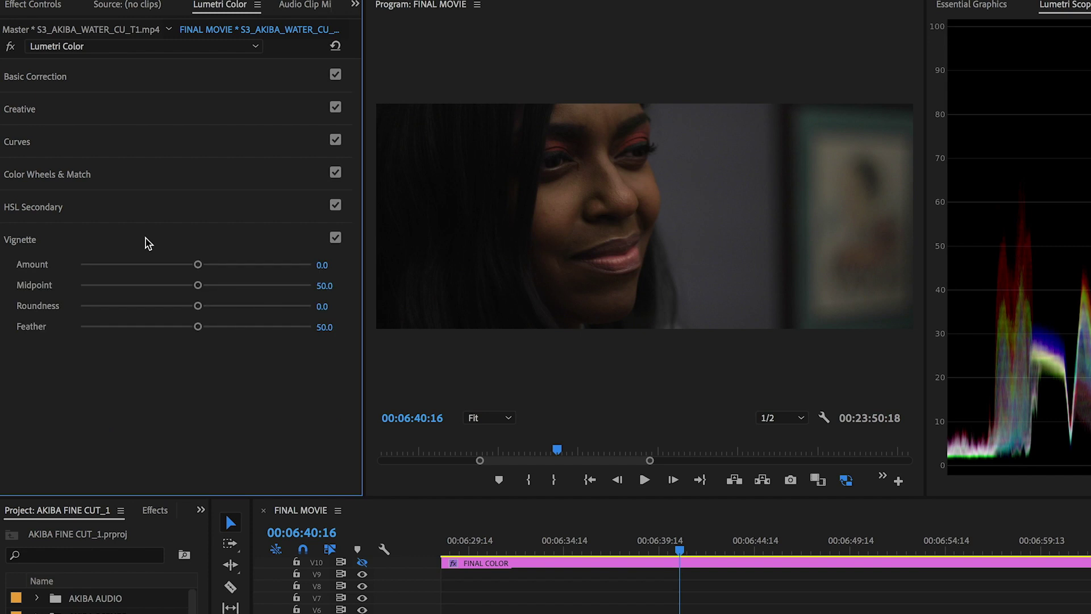
drag(198, 267, 11, 287)
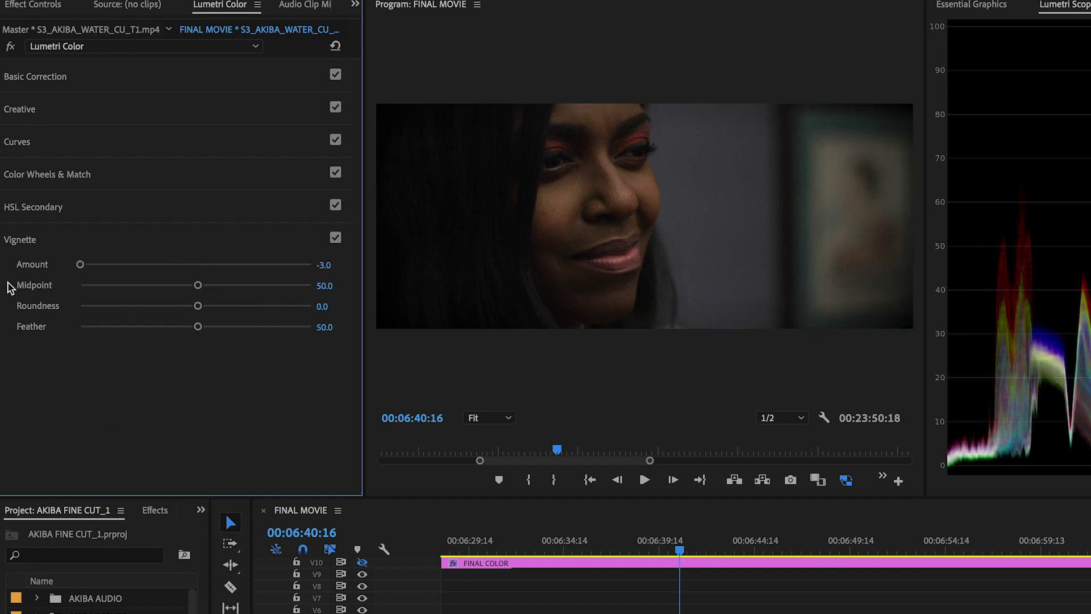
drag(201, 288, 234, 307)
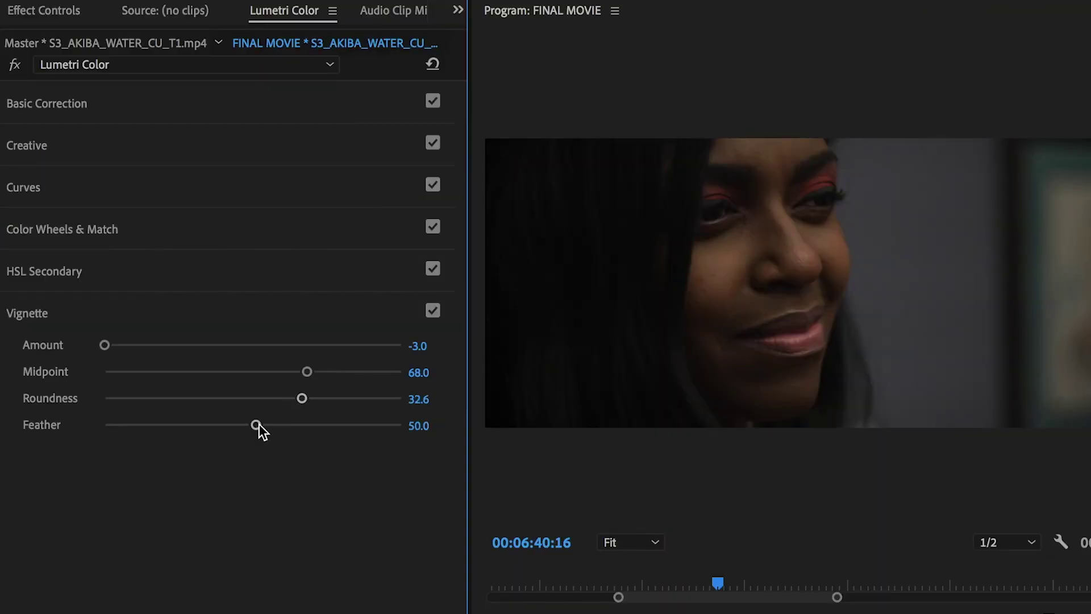
drag(259, 424, 294, 424)
click(433, 311)
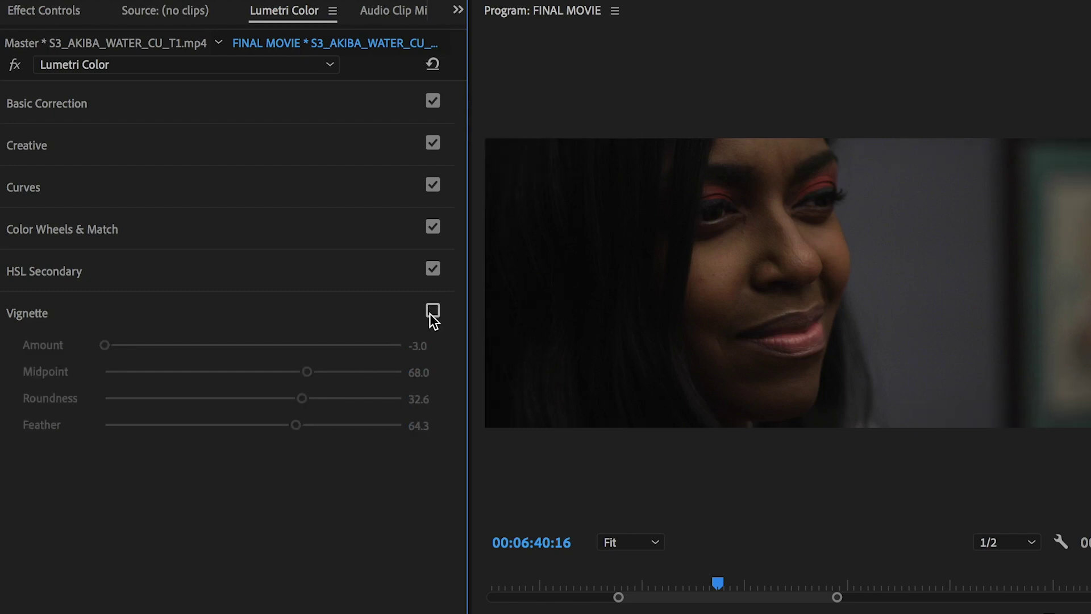
click(432, 311)
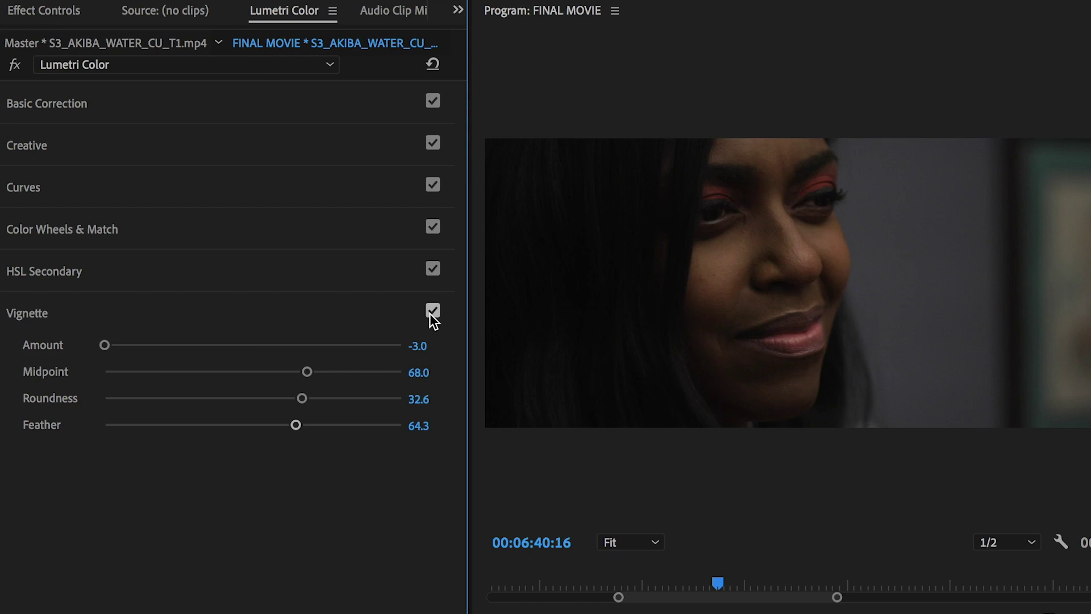
Step: Reduce the vignette Amount to -0.1 and compare the result with the vignette off and on
click(421, 345)
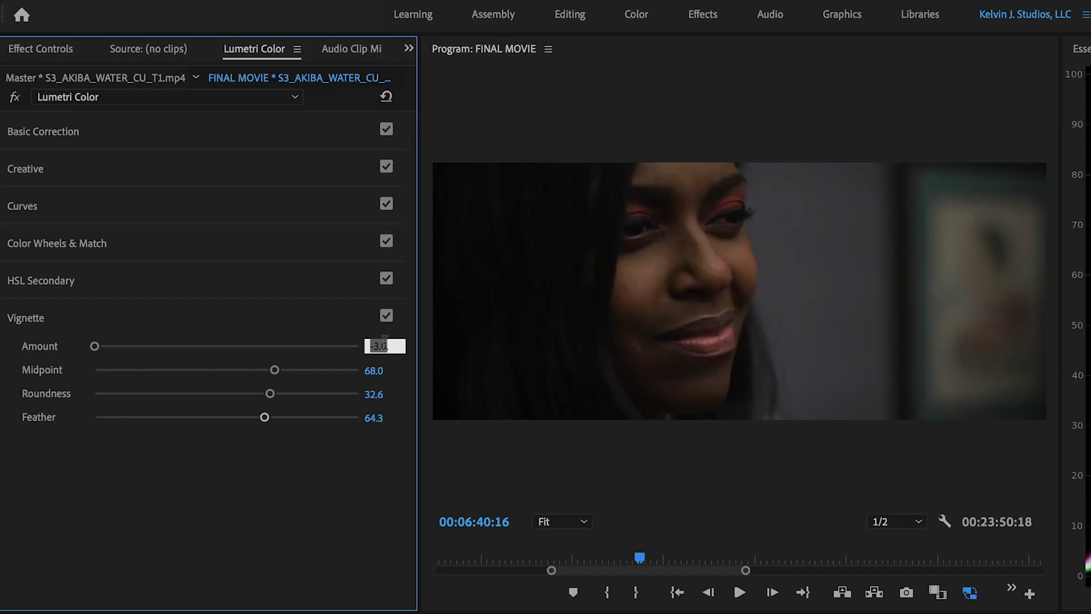
text(-.1)
key(Return)
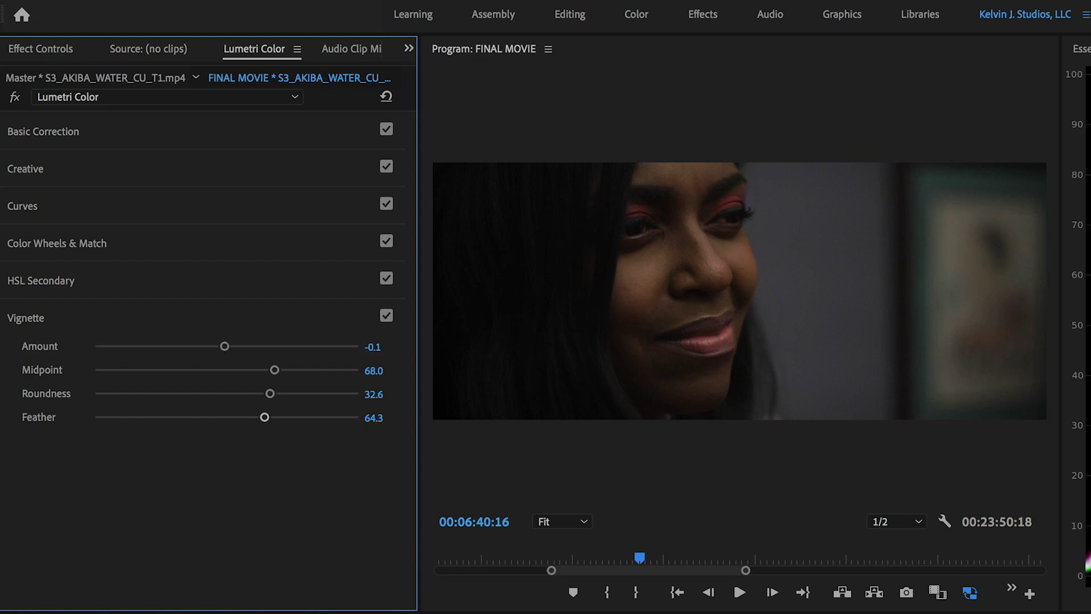
click(387, 316)
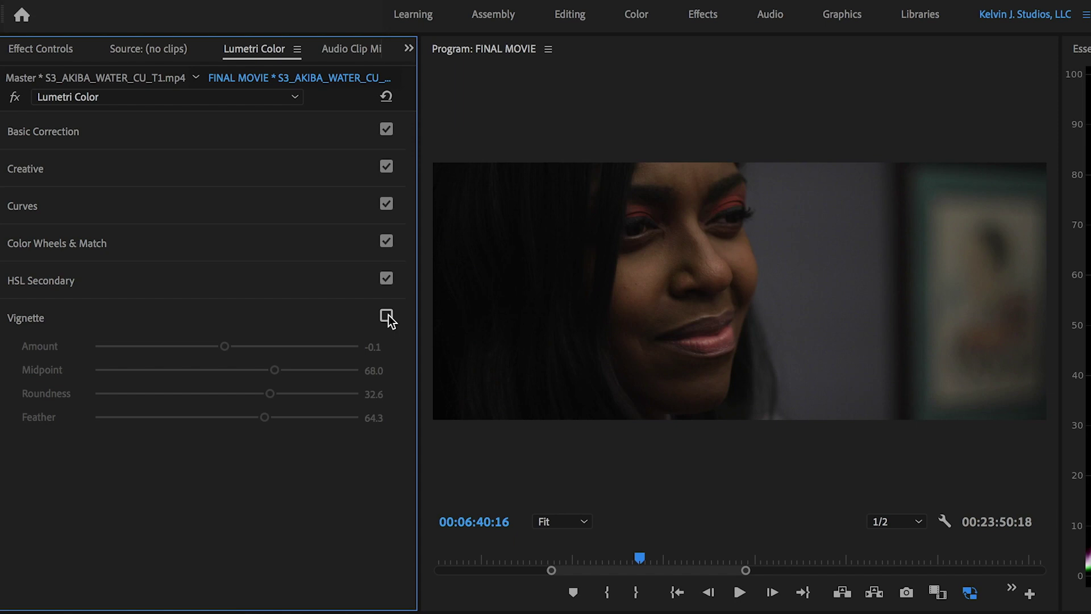
click(388, 315)
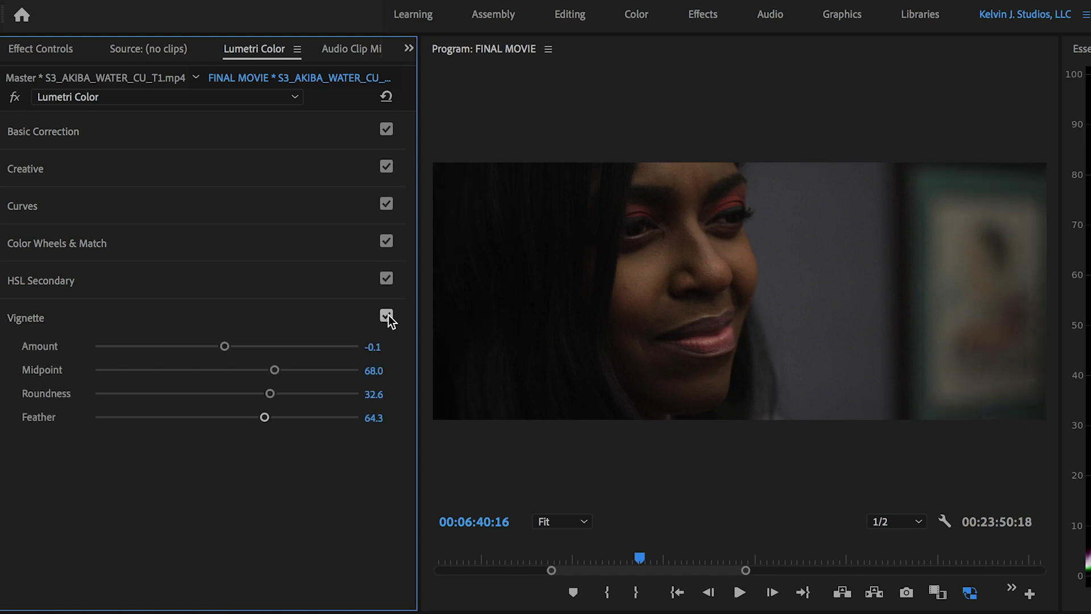
click(333, 316)
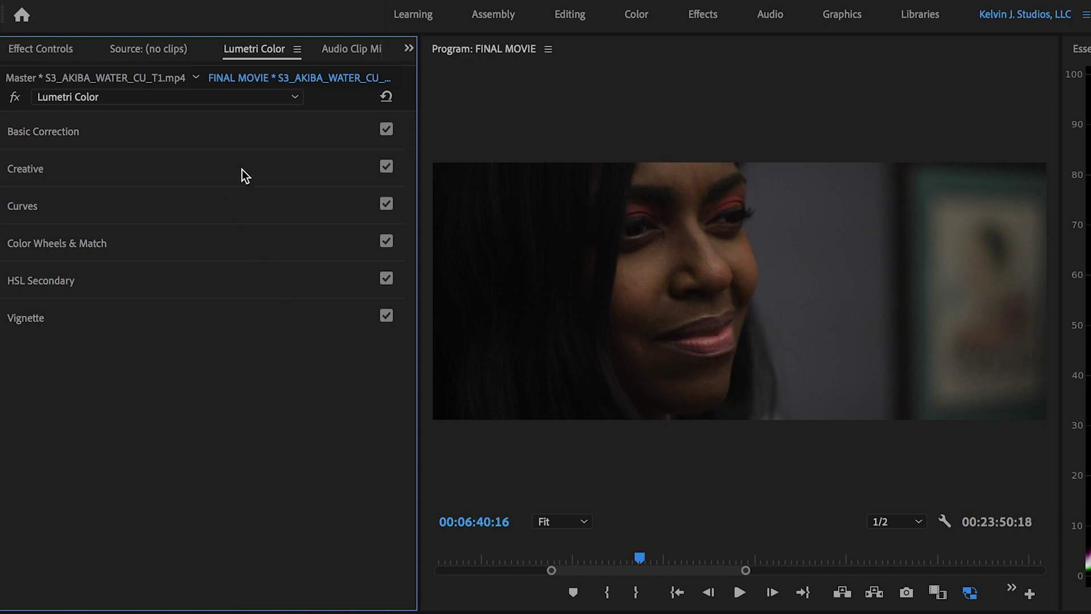
click(266, 138)
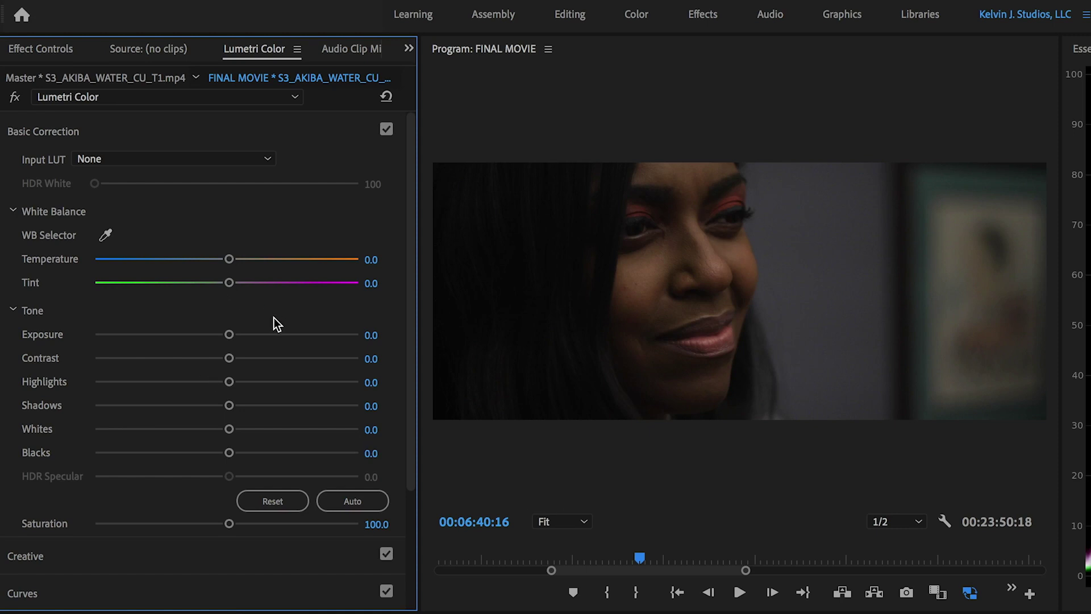
Step: Try Contrast at 40 and 80, then settle on a Contrast of 20
click(372, 360)
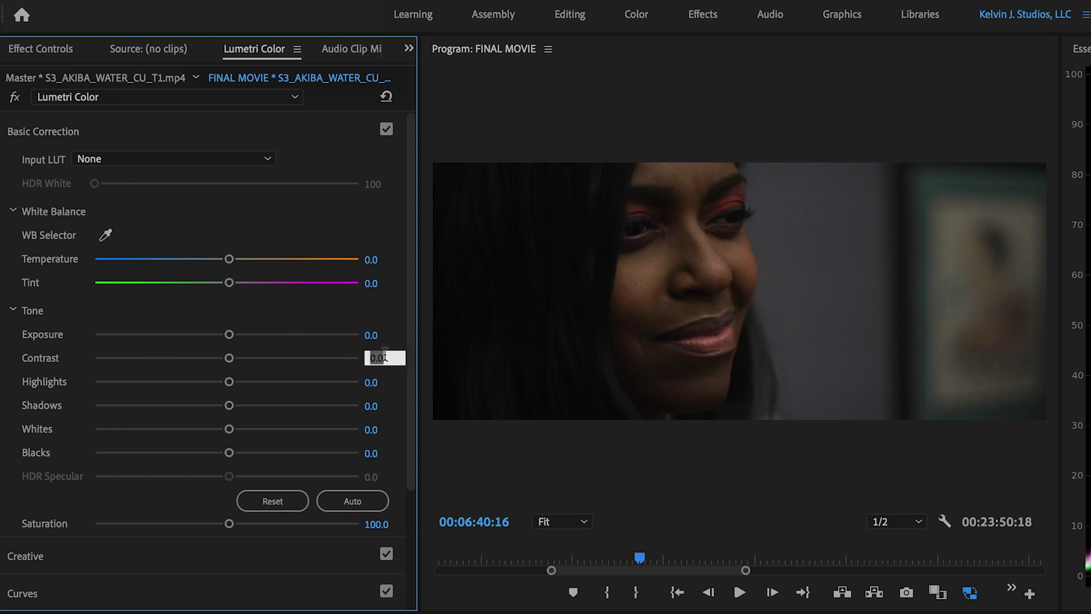
text(40)
key(Return)
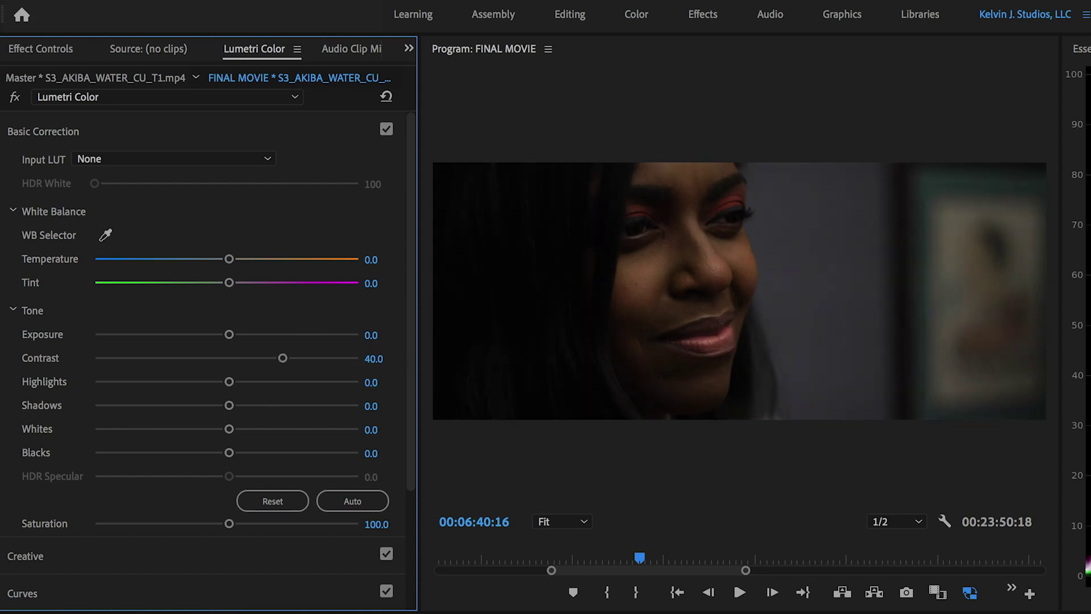
click(385, 354)
text(80)
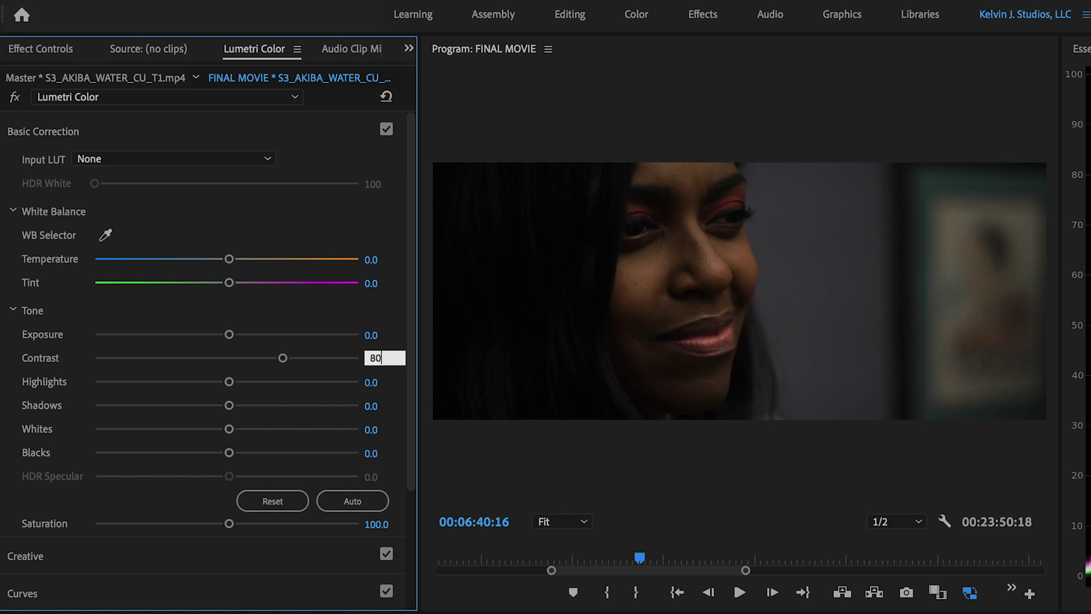
key(Return)
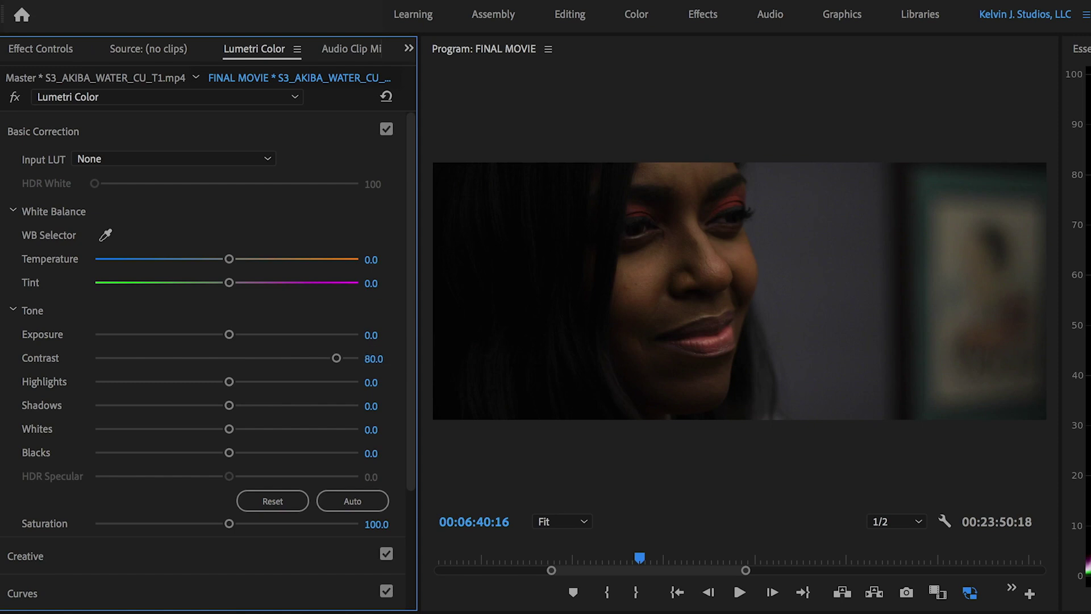
click(385, 354)
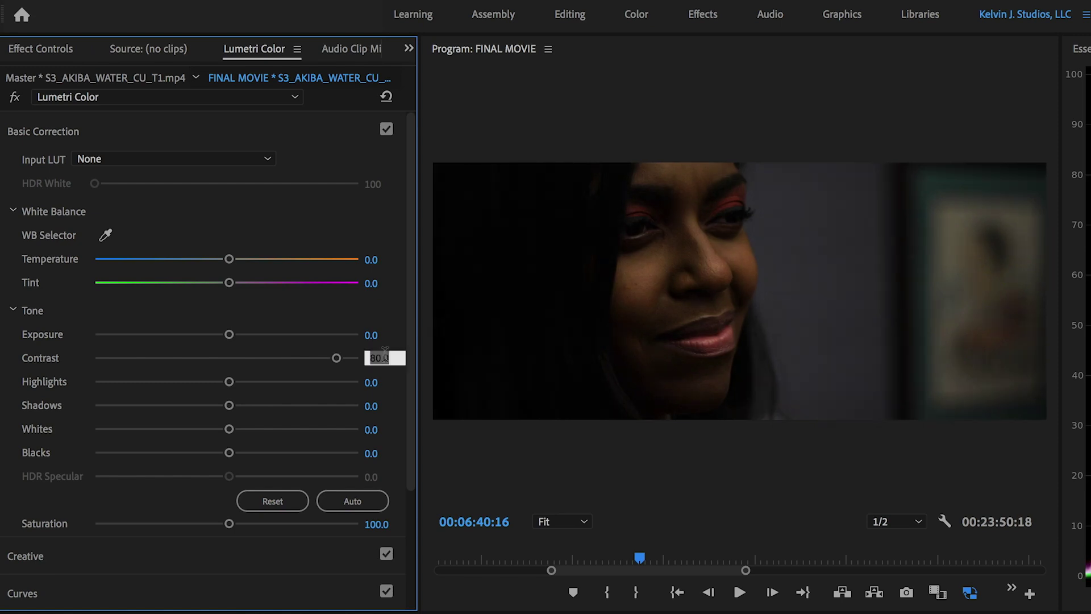
text(20)
key(Return)
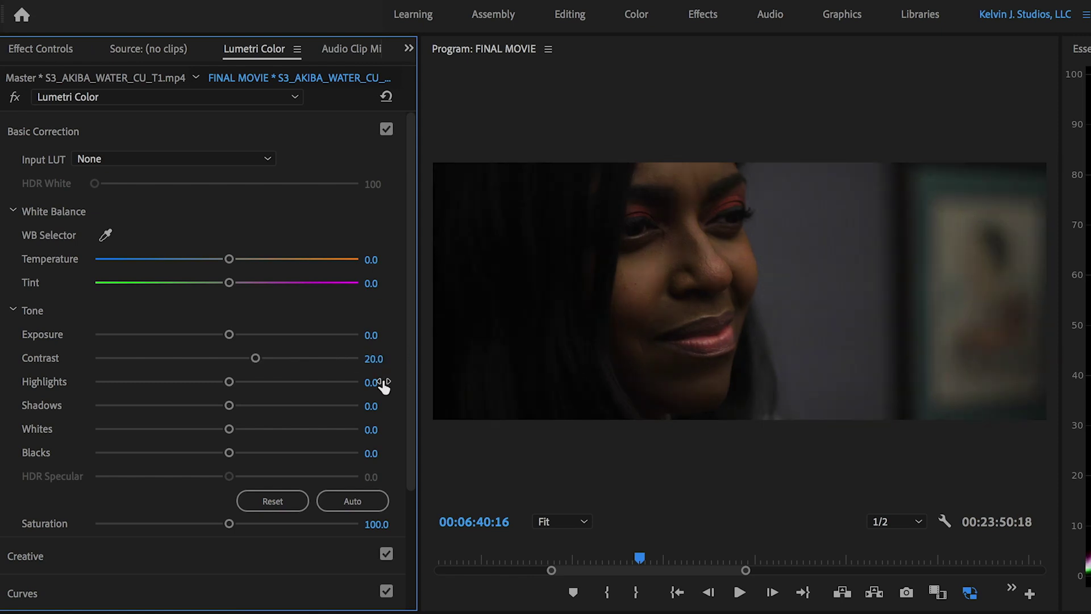
Step: Set Highlights and Shadows to -10, and Blacks to -10 after trying -20
click(382, 381)
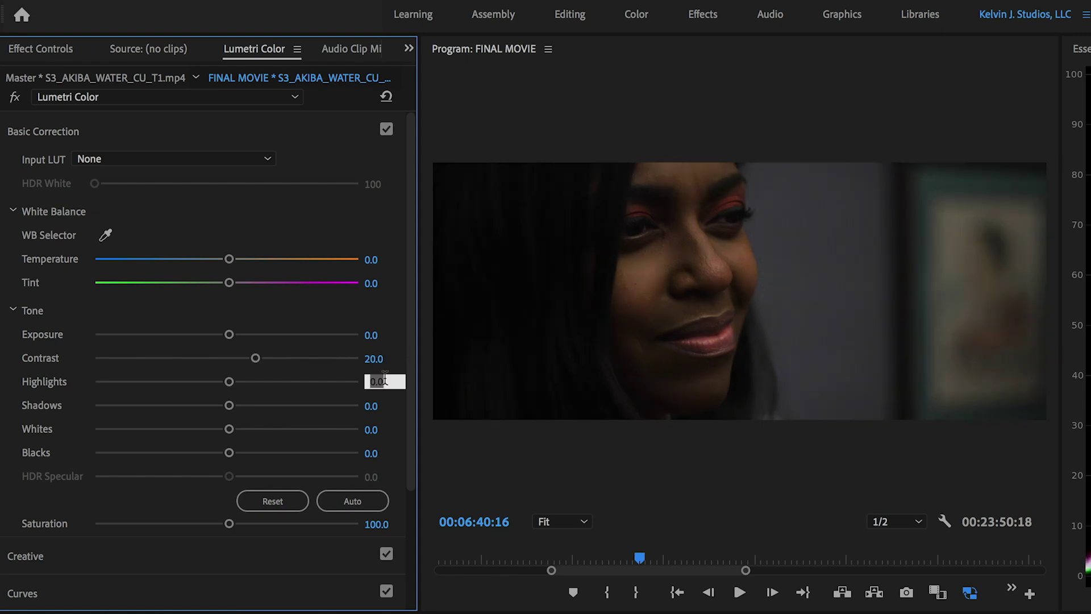
text(-10)
key(Return)
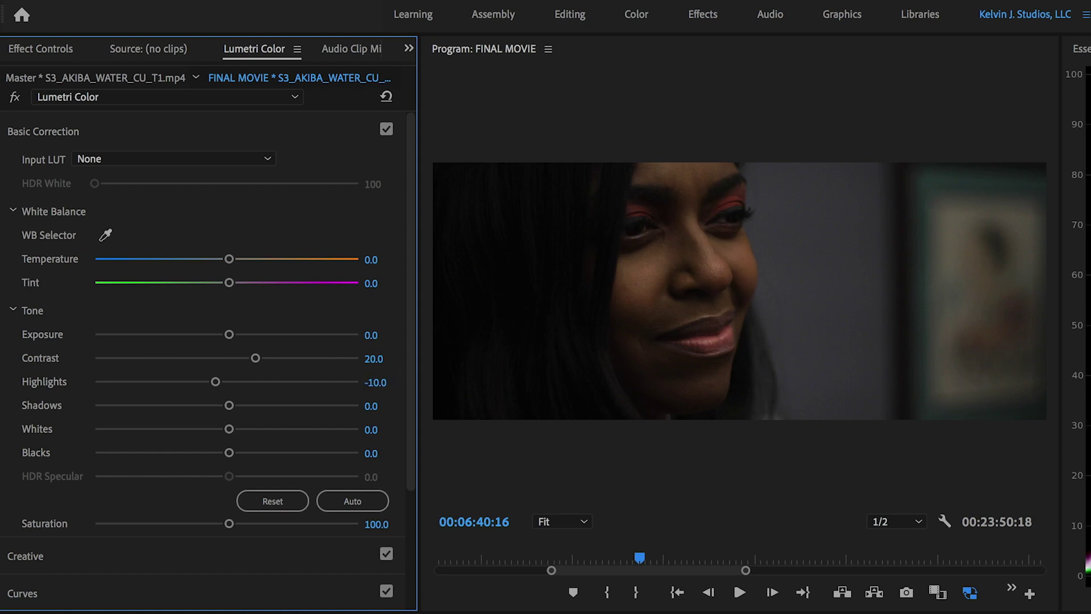
click(385, 404)
text(-10)
key(Return)
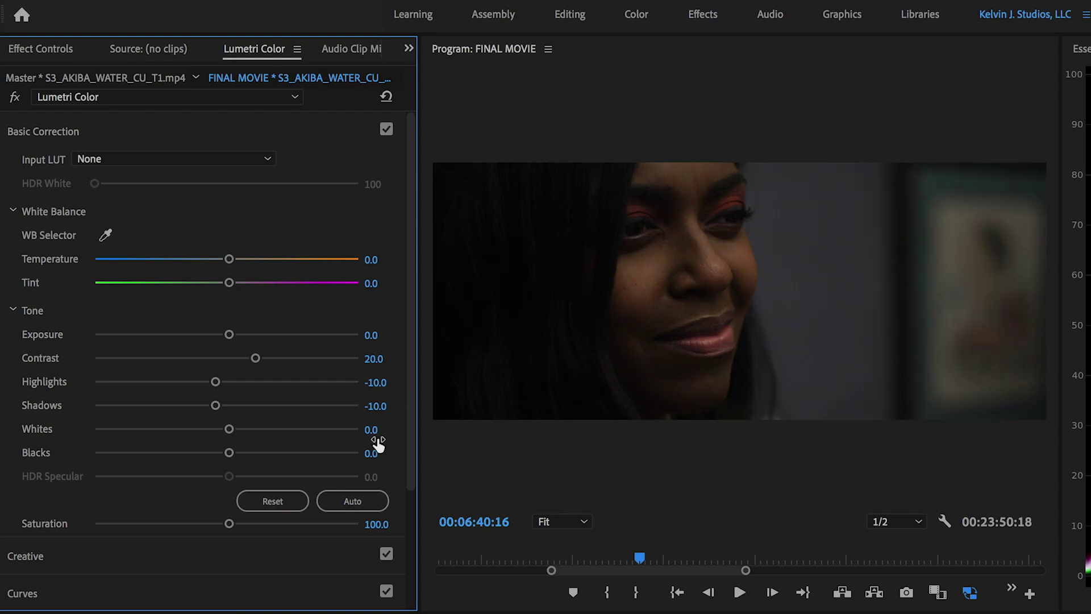
click(372, 453)
text(-20)
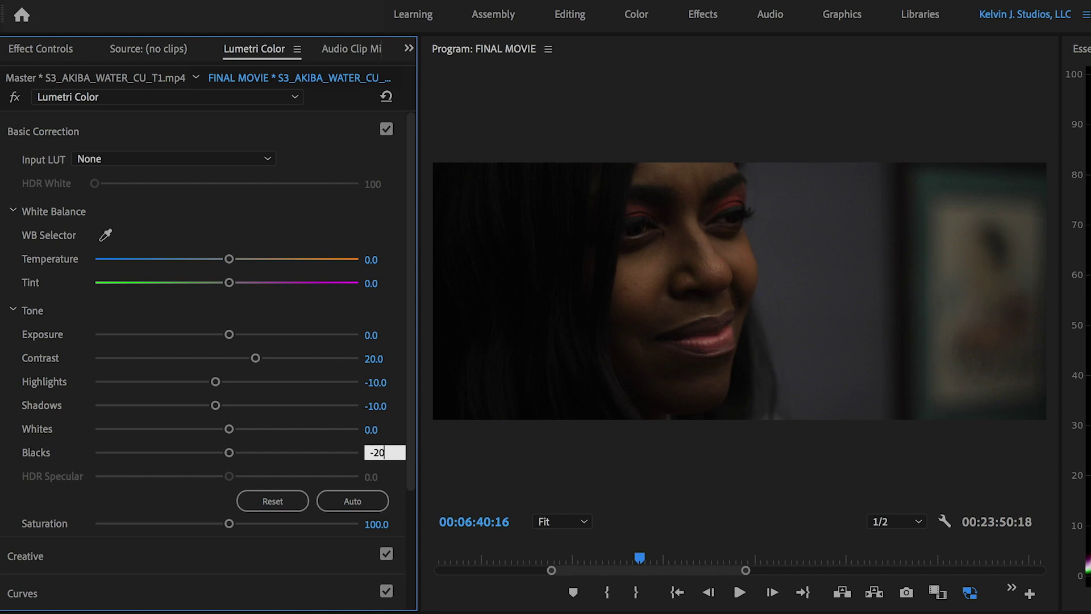
key(Return)
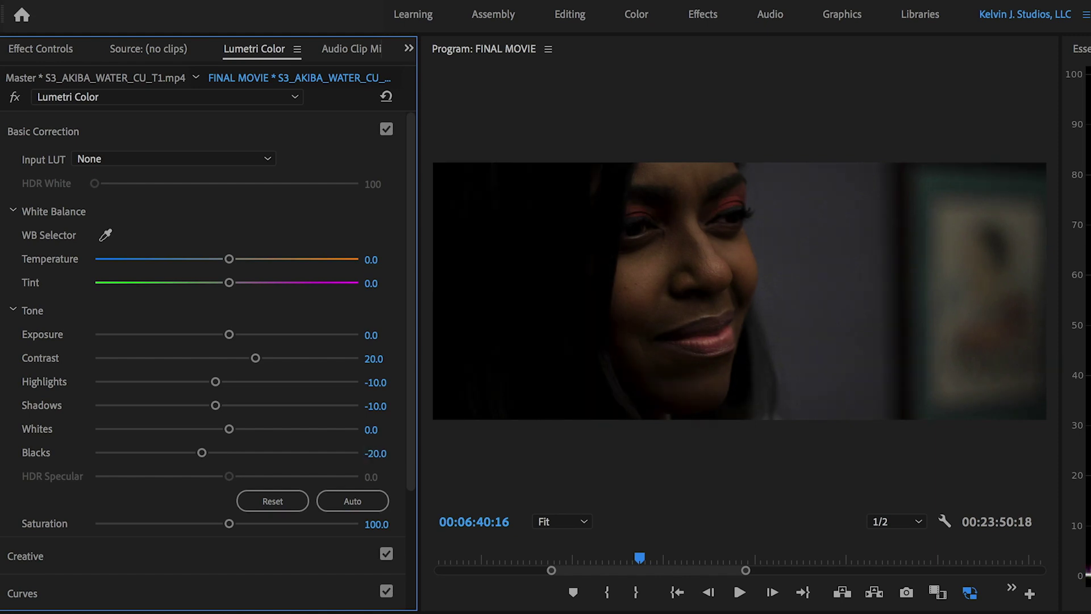
click(385, 452)
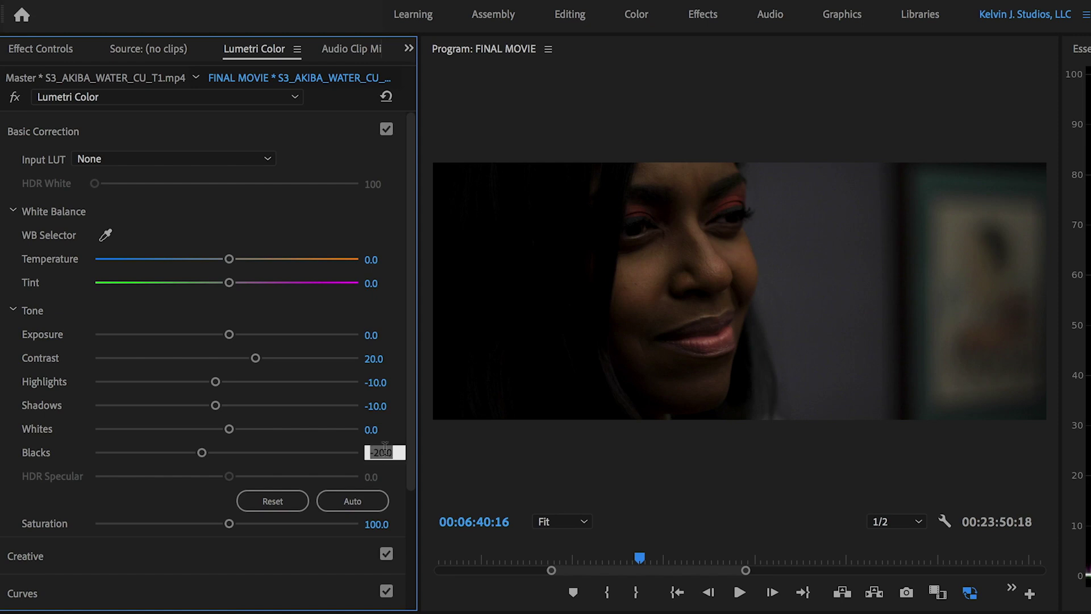
text(-10)
key(Return)
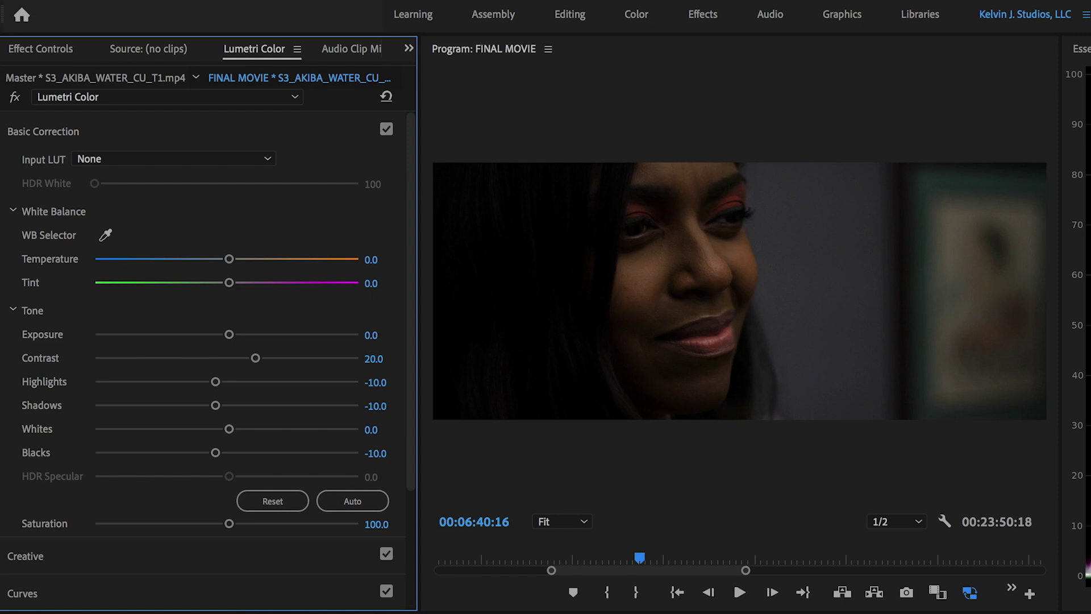
Step: Try Saturation at 120, then return it to 100
click(377, 524)
text(120)
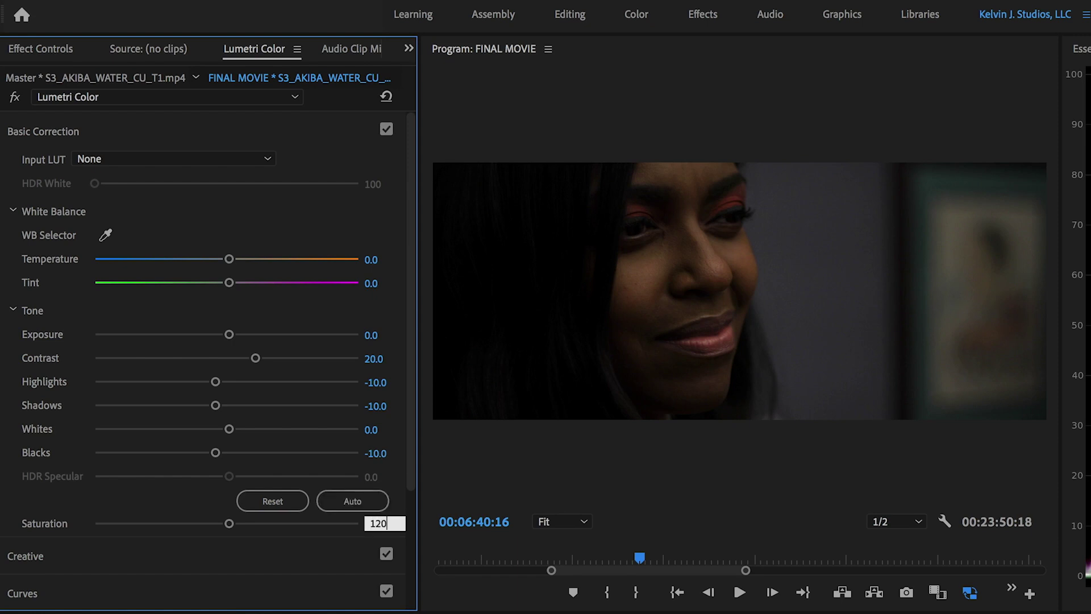
key(Return)
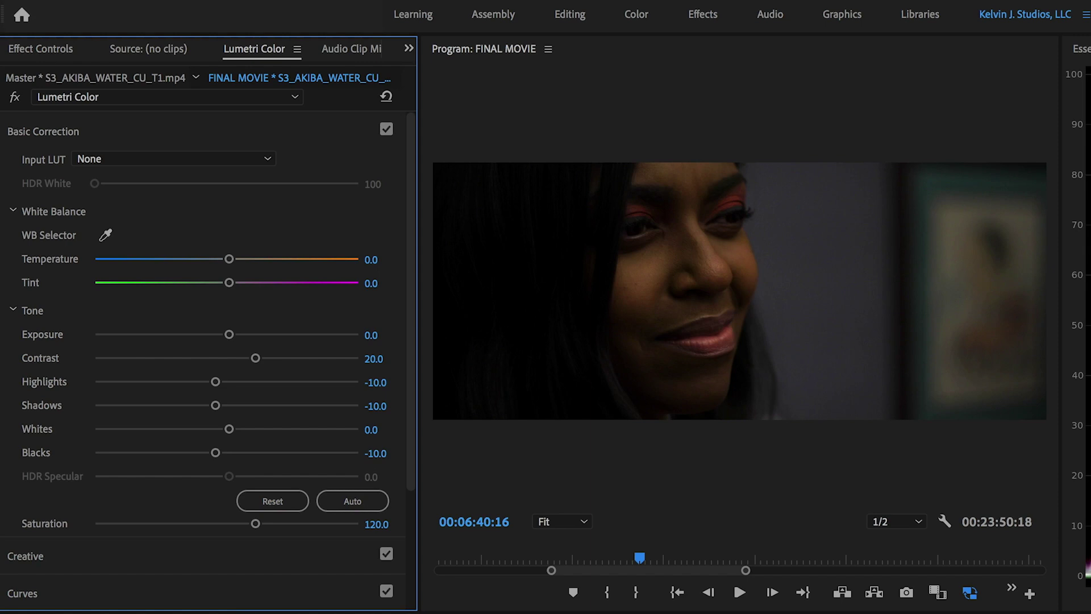
click(376, 524)
text(100)
key(Return)
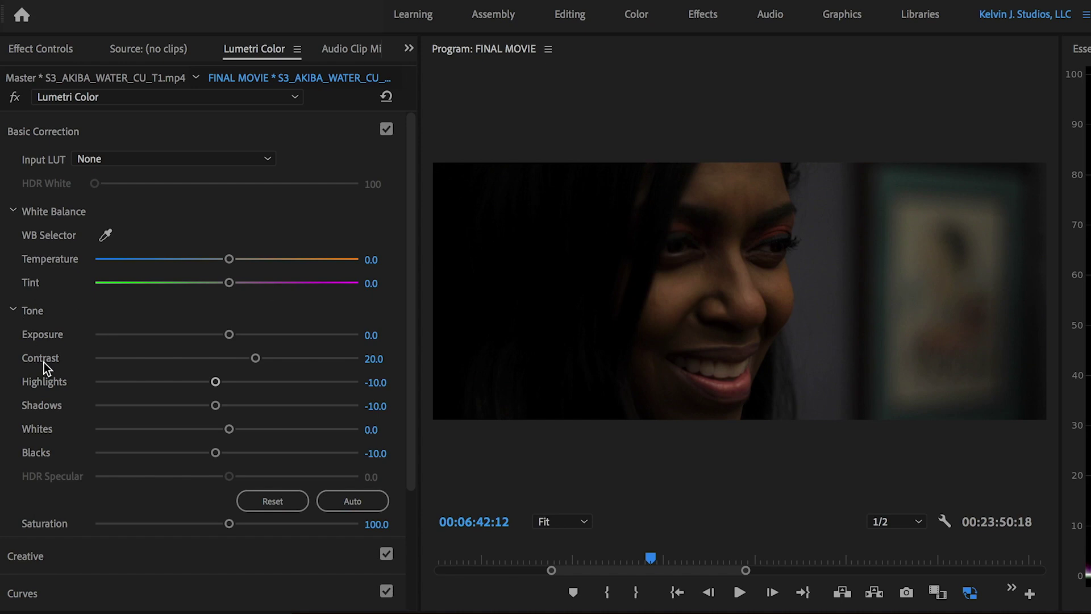
Step: In Effect Controls, bypass the Lumetri Color effect to compare, then re-enable it
click(151, 132)
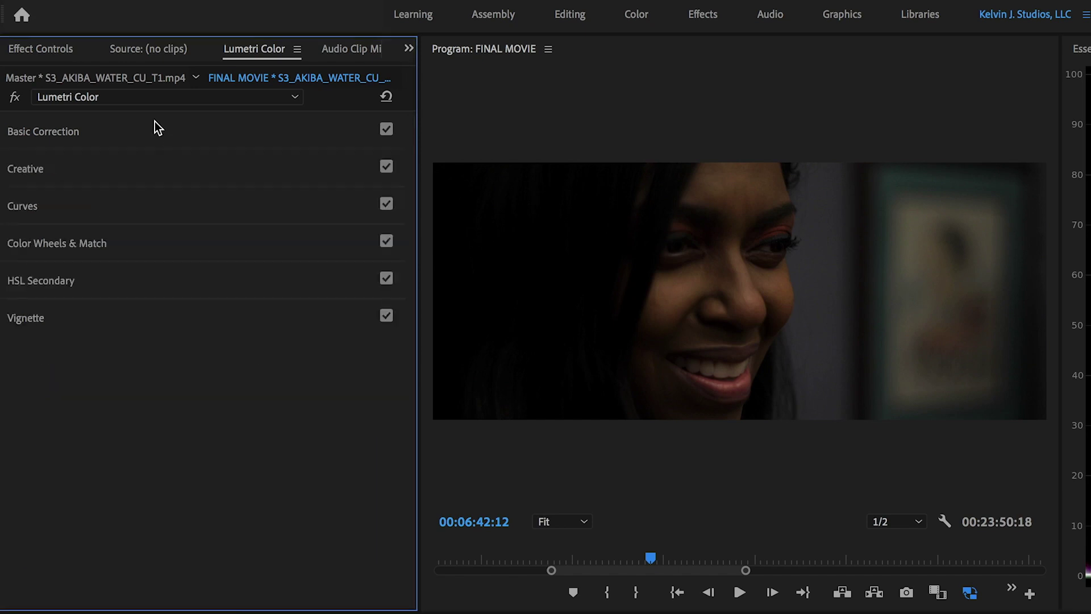
click(56, 51)
click(10, 372)
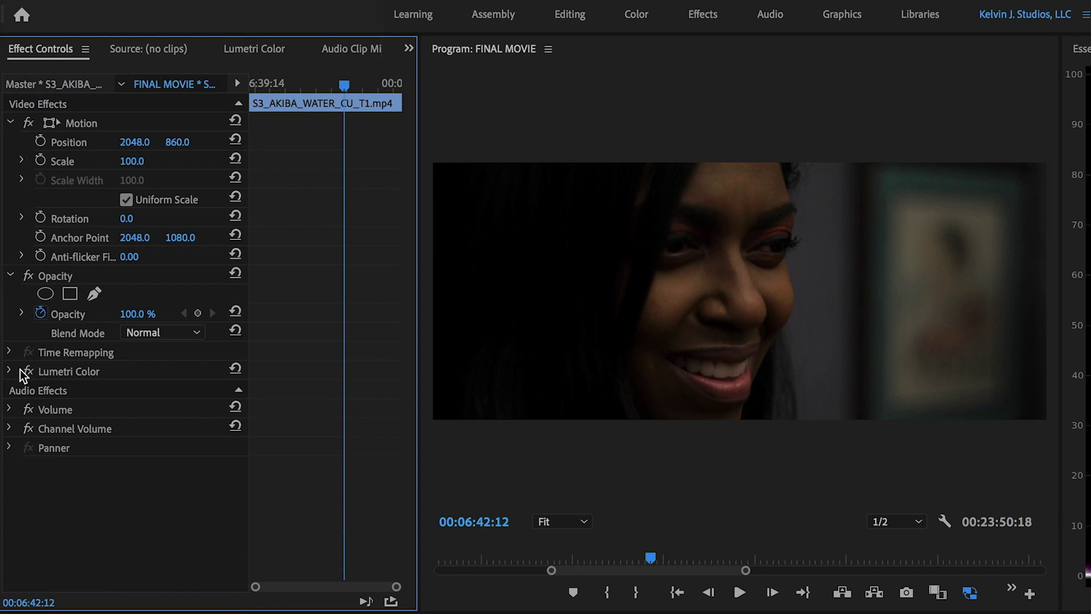
click(27, 371)
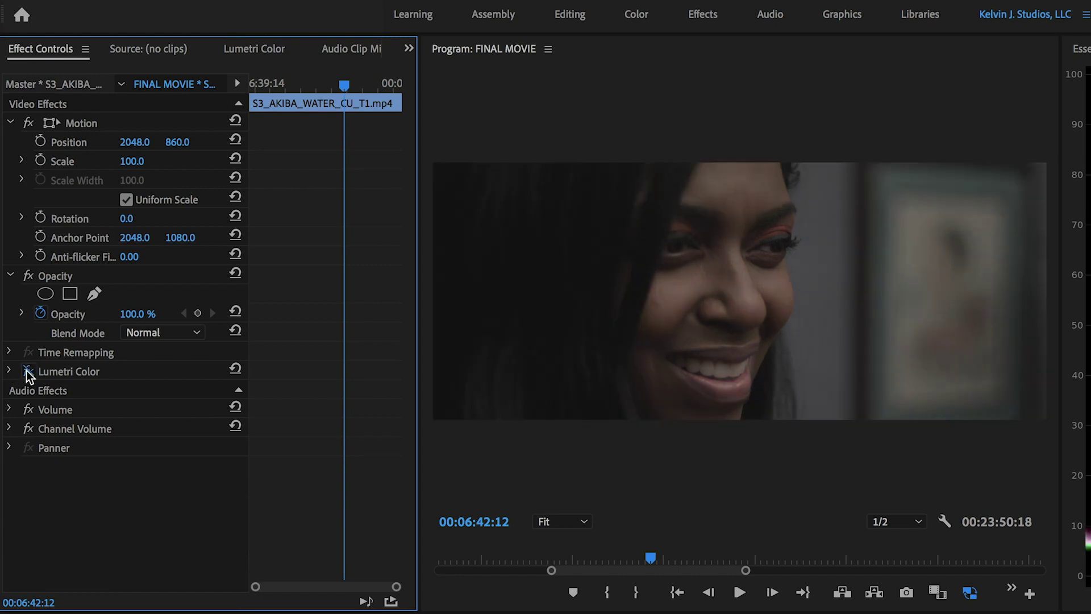
click(27, 371)
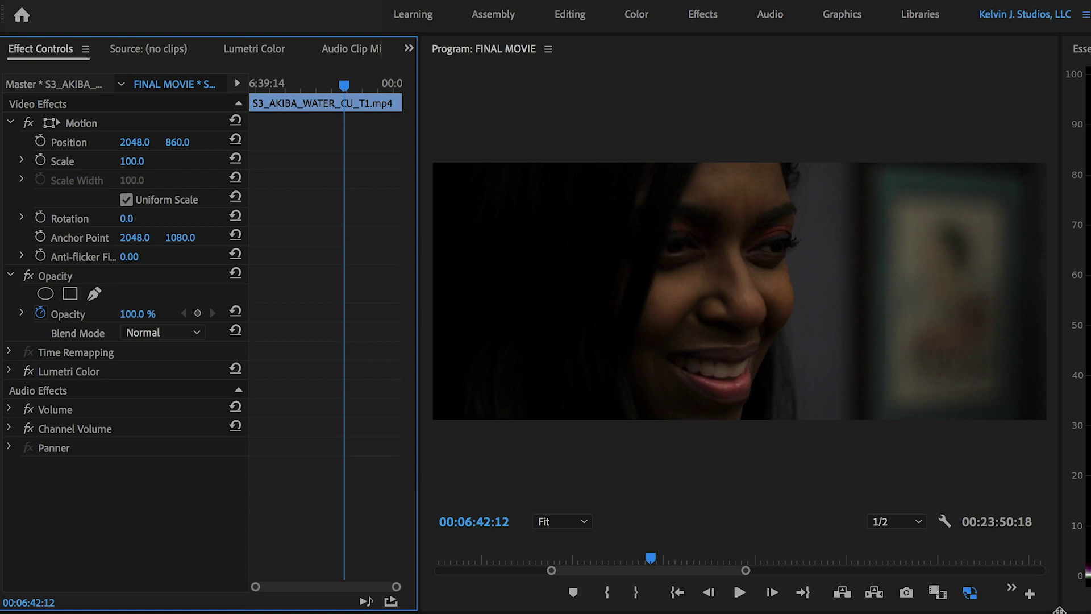
Step: Enlarge the workspace and reselect the clip so its effect settings show
drag(1060, 610, 1090, 613)
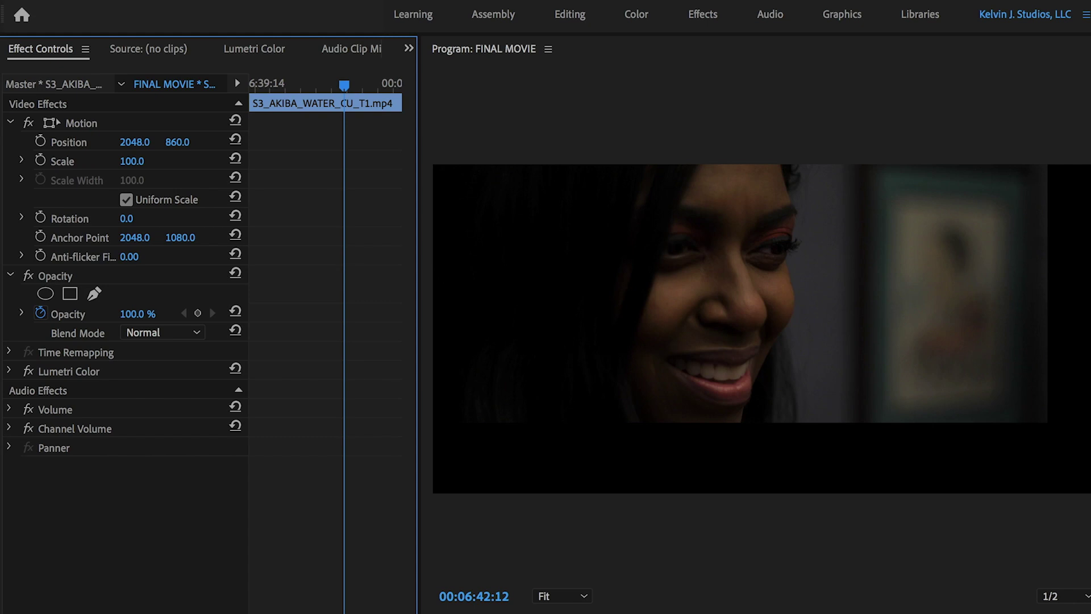
key(ctrl+shift+a)
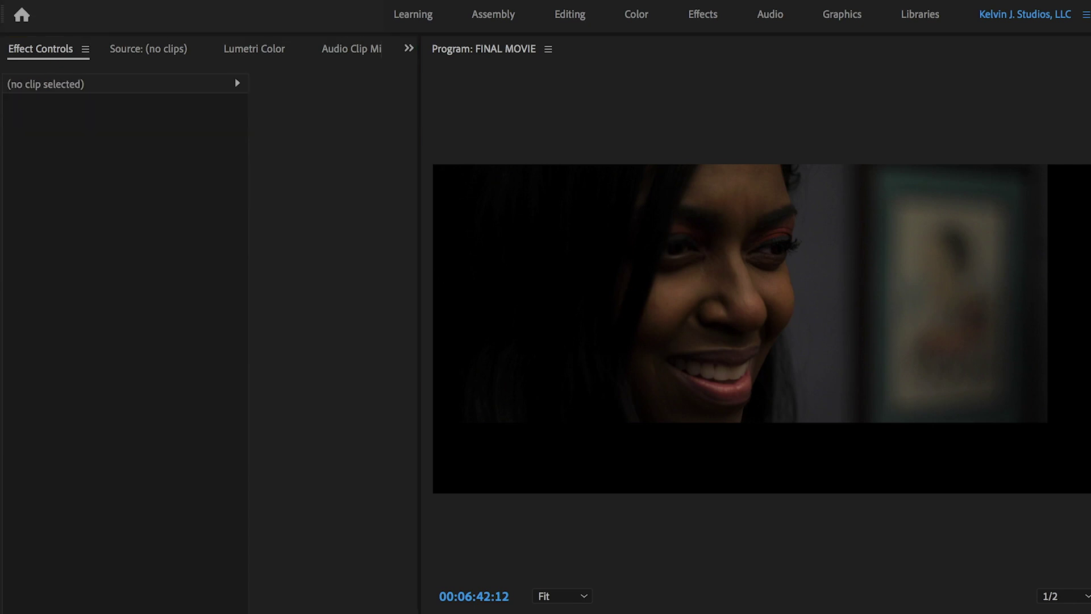
key(d)
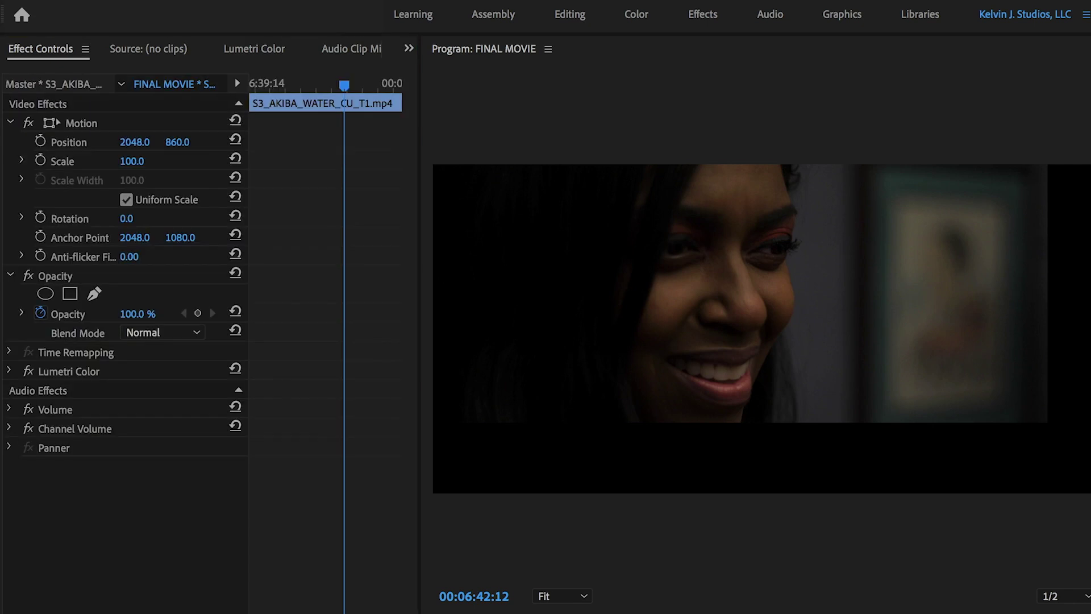